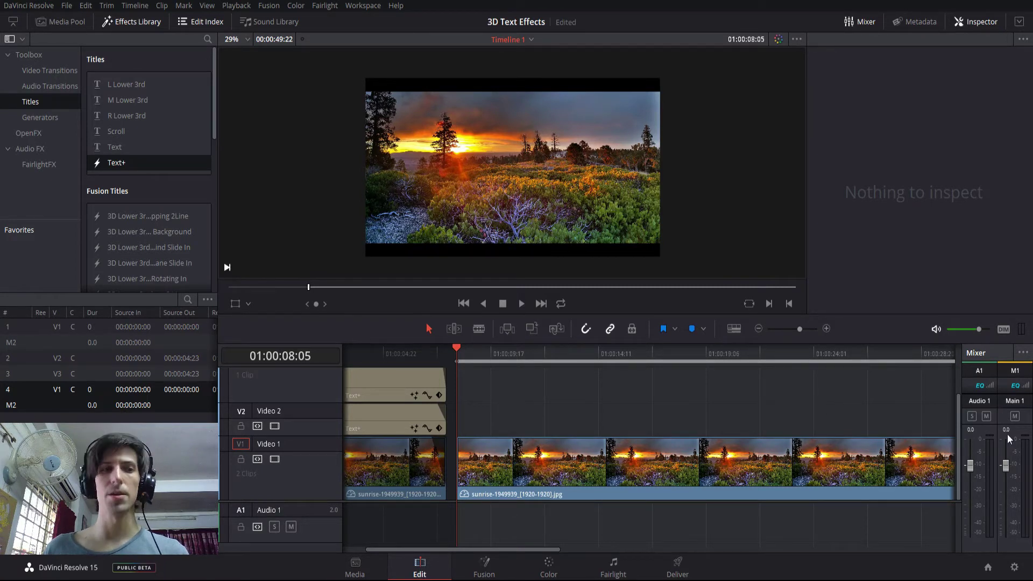
# Drag a Text+ title from the Effects Library Titles onto Video 2 at the playhead.
pyautogui.click(124, 20)
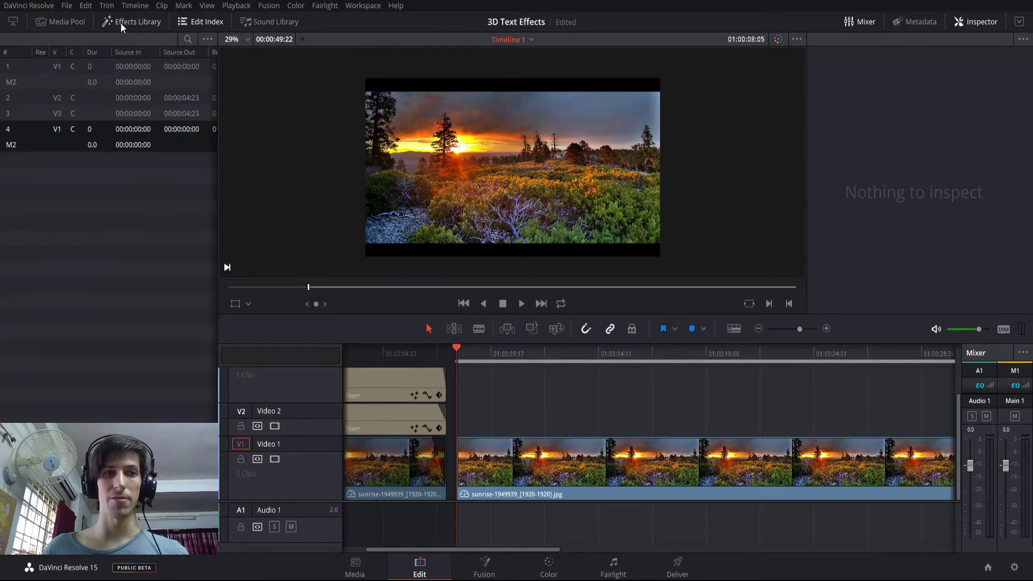
pyautogui.click(113, 23)
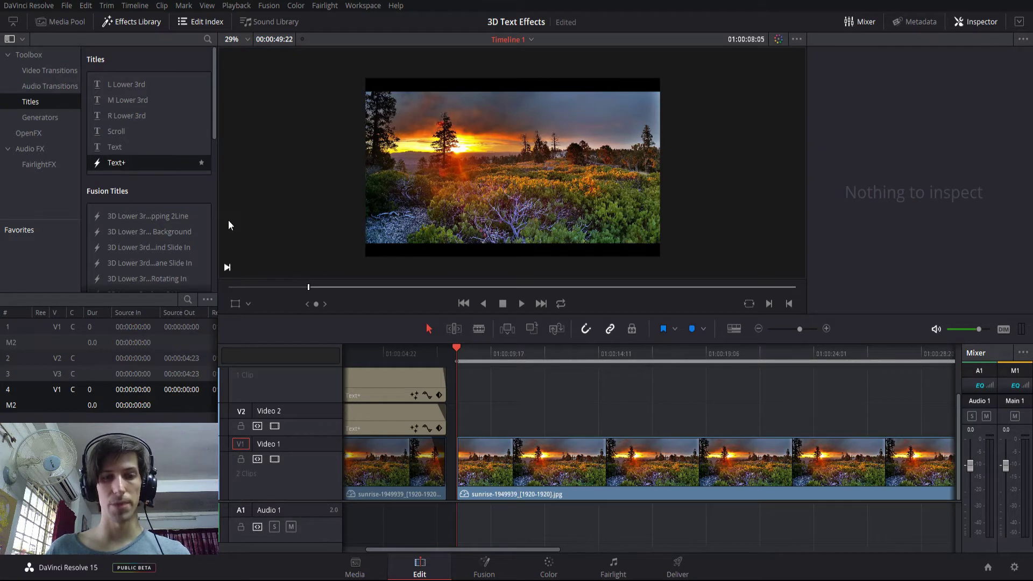
pyautogui.moveTo(475, 416); pyautogui.dragTo(500, 418)
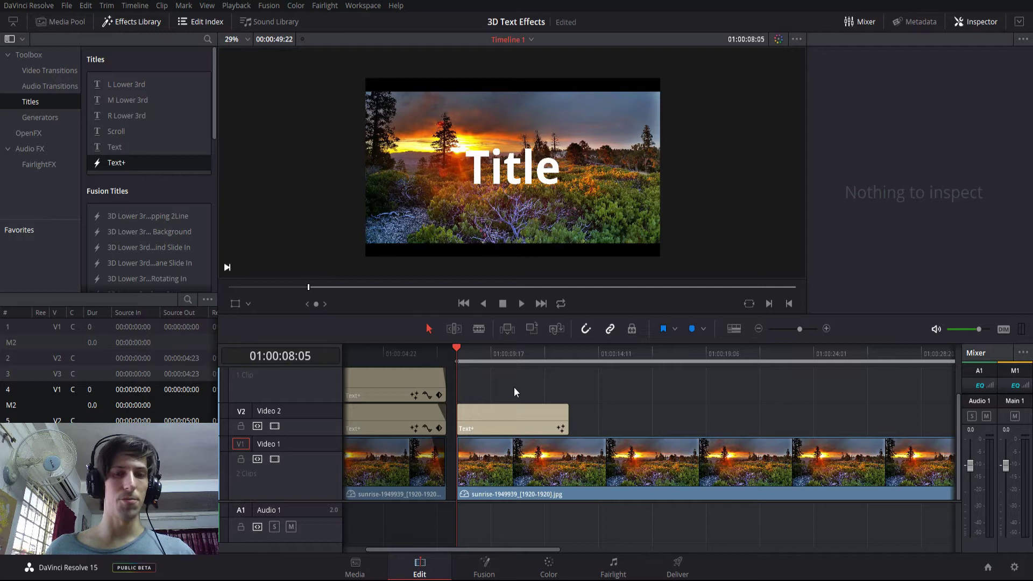
# Enable shading element 3, Black Shadow, on the Text+ clip to give Title a drop shadow.
pyautogui.click(523, 417)
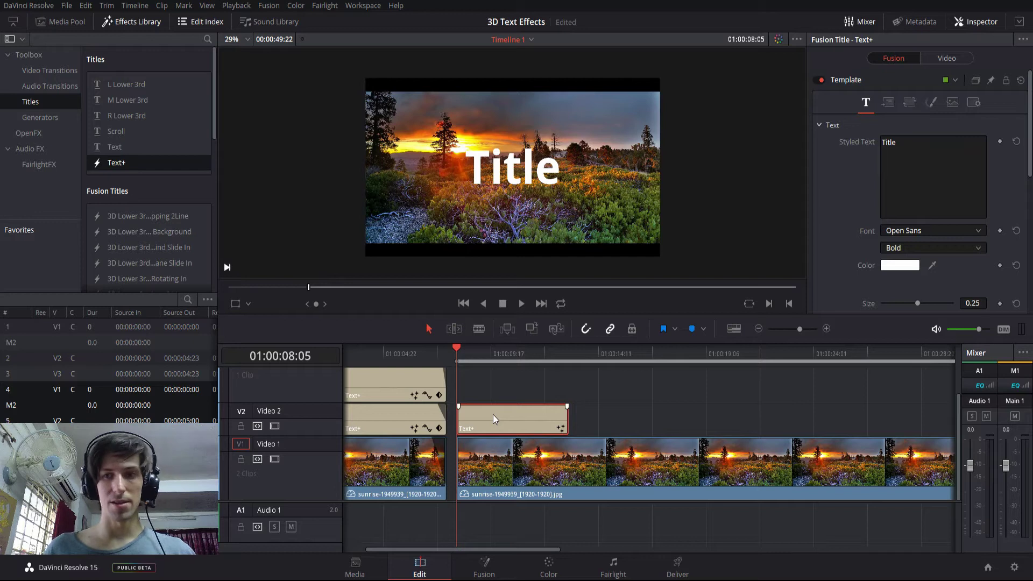
pyautogui.click(934, 103)
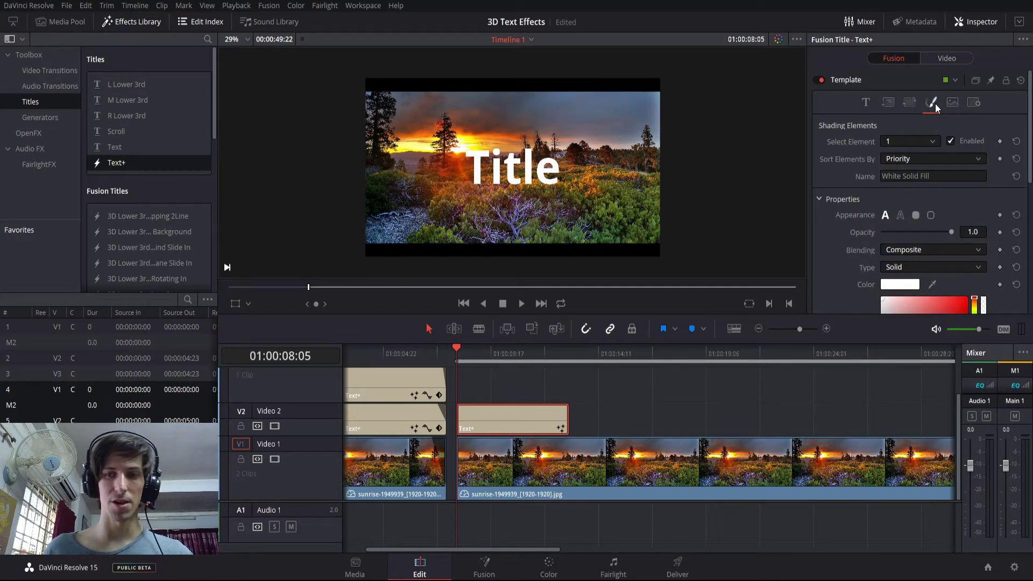
pyautogui.click(924, 141)
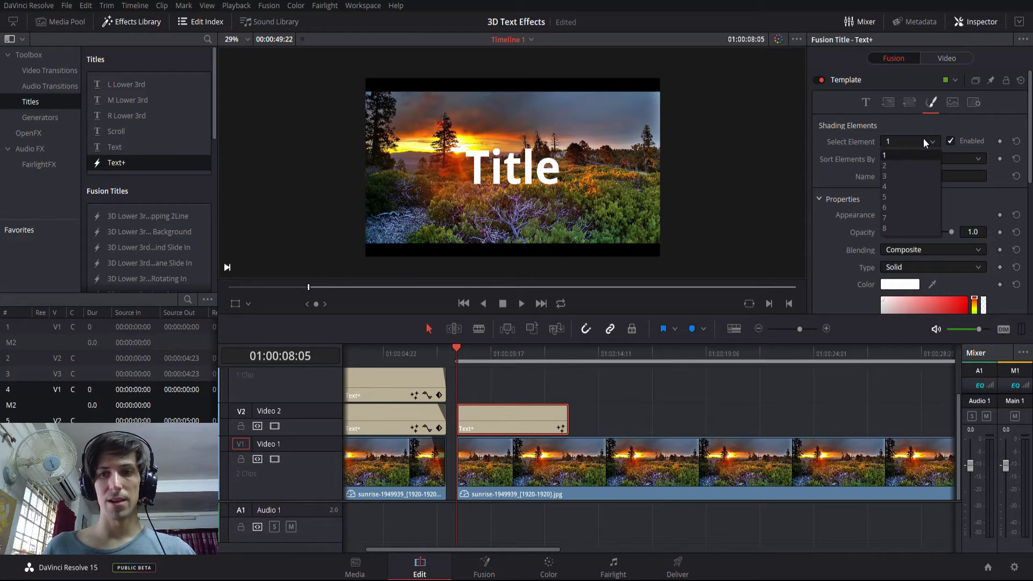
pyautogui.click(893, 176)
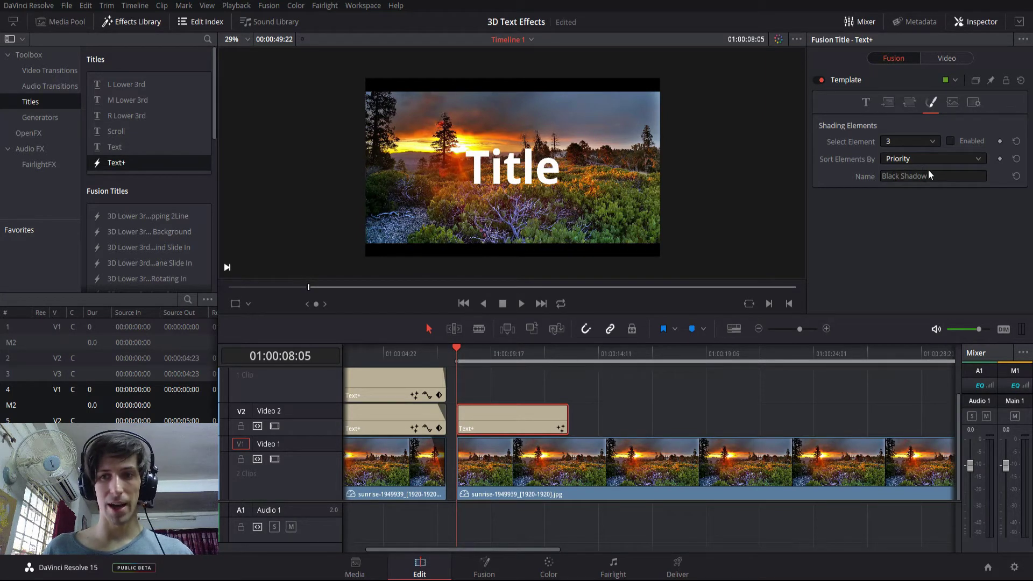
pyautogui.click(951, 142)
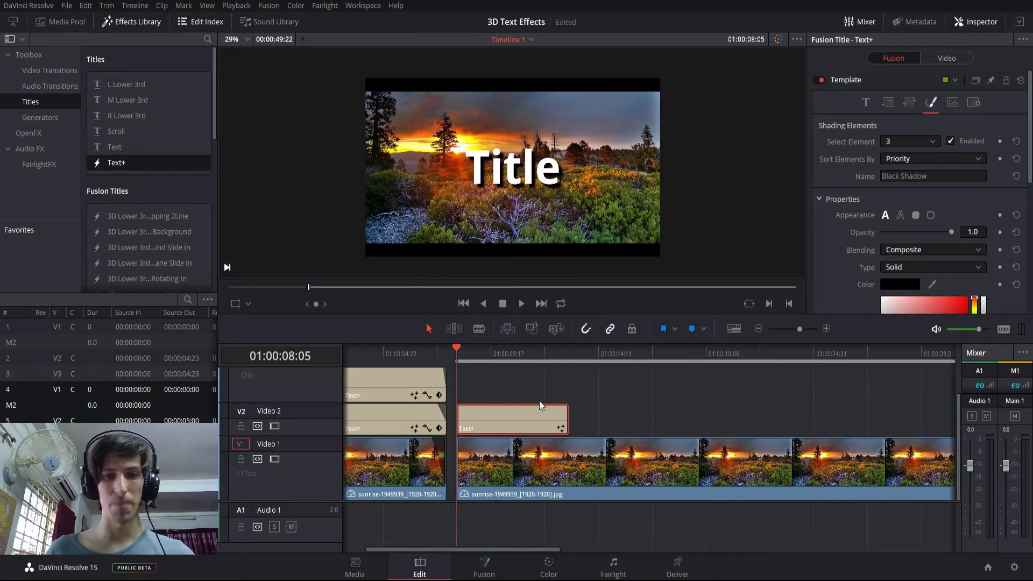
# Expand Rotation and Shear in the Transform settings and tilt Title around X to about -107.
pyautogui.click(910, 103)
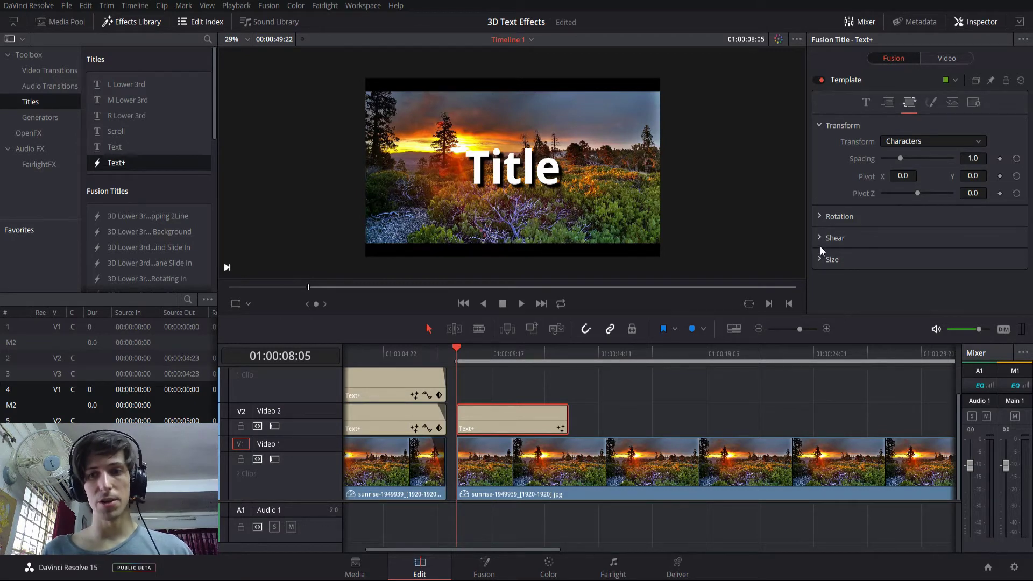
pyautogui.click(820, 217)
pyautogui.scroll(-2, 821, 199)
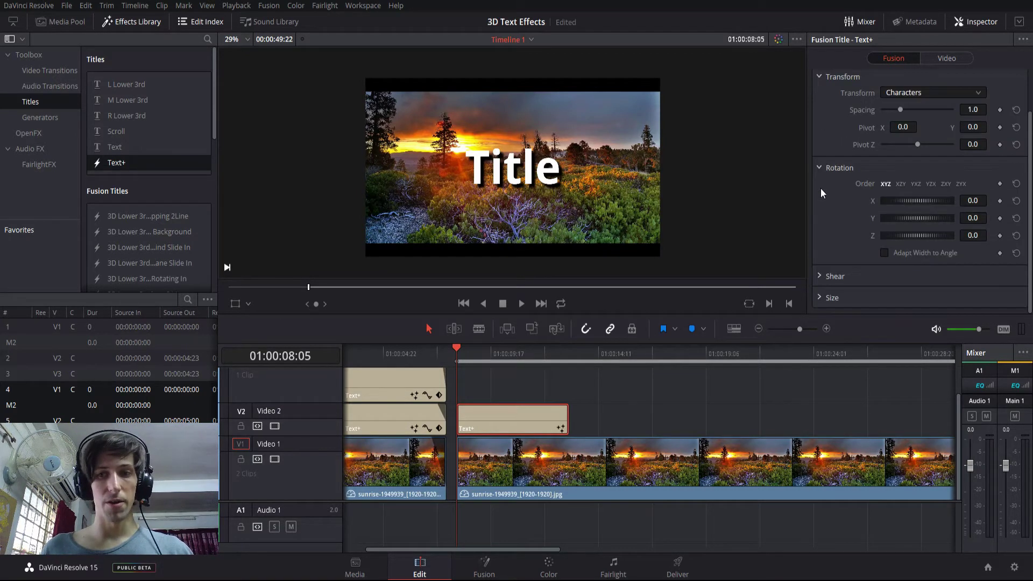
pyautogui.click(822, 276)
pyautogui.scroll(-1, 822, 212)
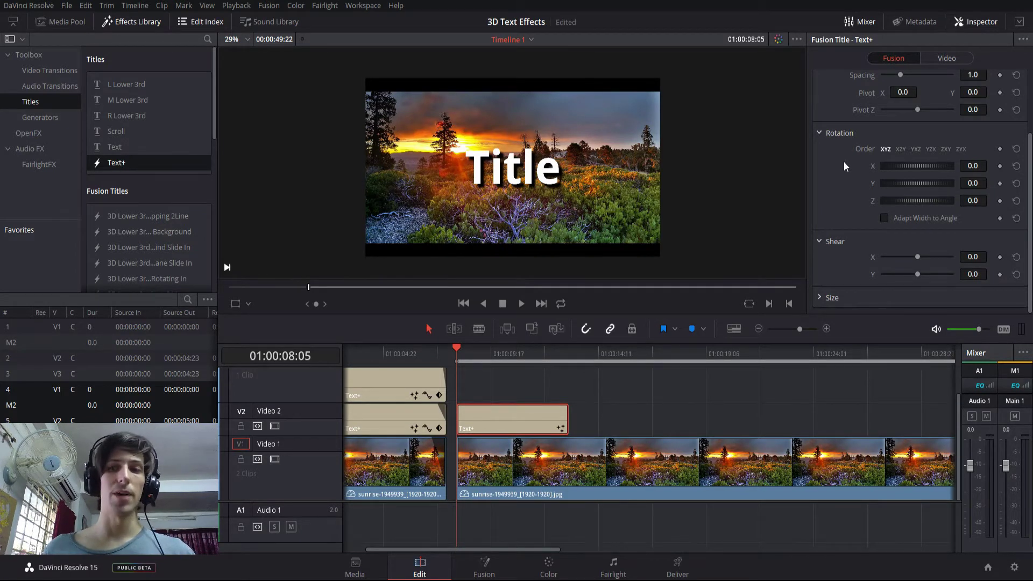
pyautogui.moveTo(888, 166); pyautogui.dragTo(917, 181)
# Reset X rotation, spin and reset Y rotation, then rotate Title around Z to 367.8.
pyautogui.doubleClick(883, 166)
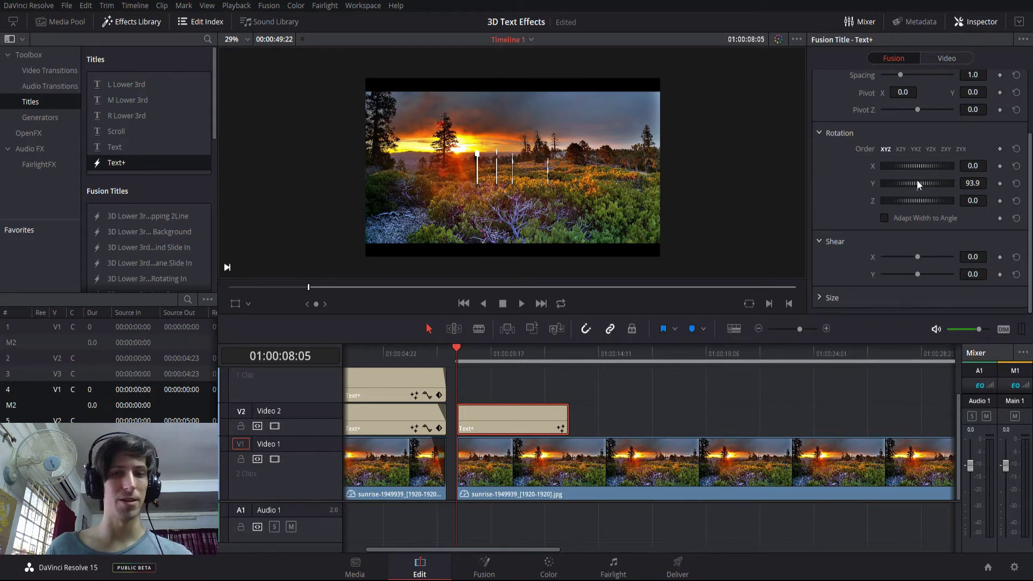
pyautogui.moveTo(917, 180); pyautogui.dragTo(1029, 183)
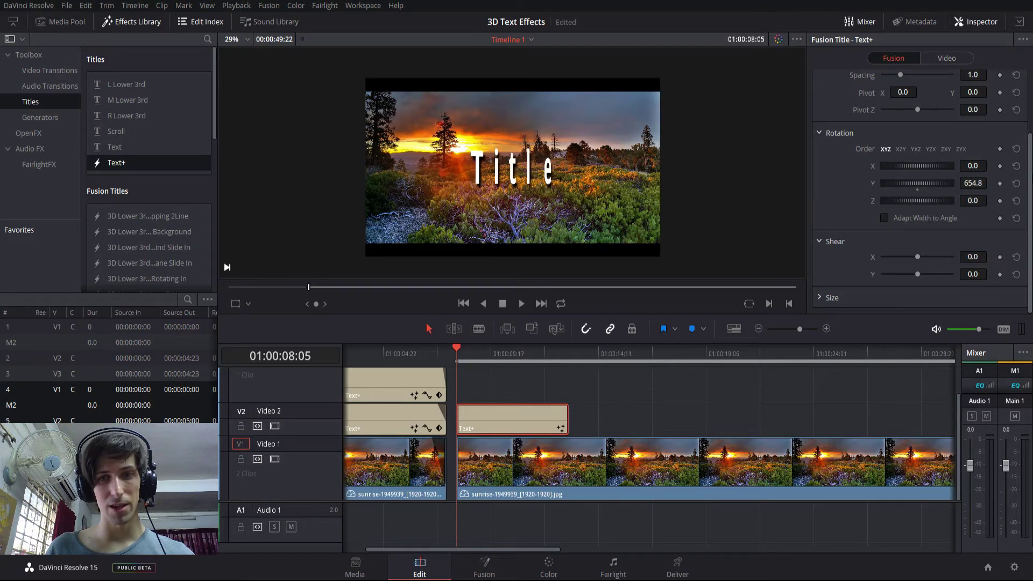
pyautogui.doubleClick(921, 184)
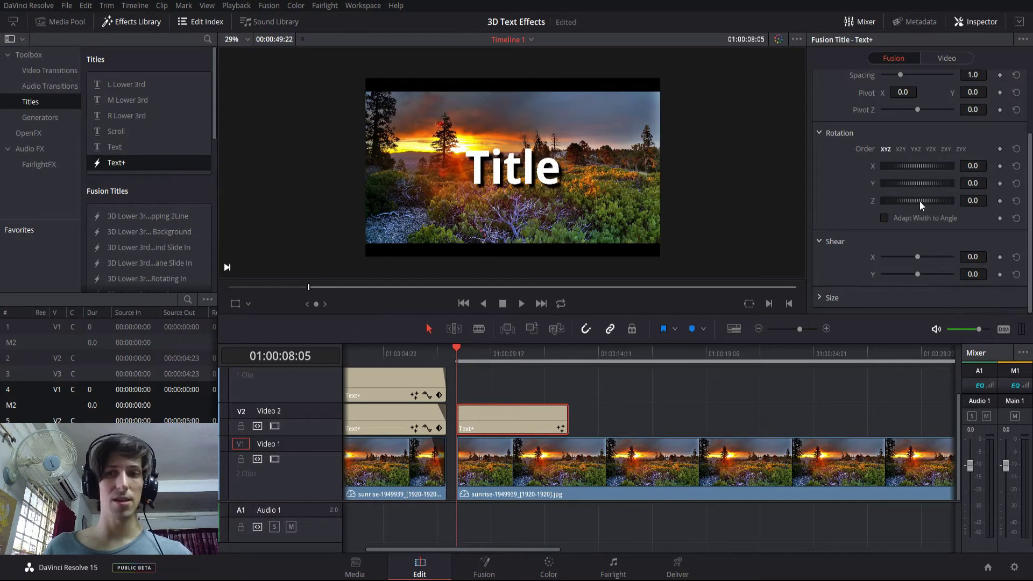
pyautogui.moveTo(915, 203); pyautogui.dragTo(994, 199)
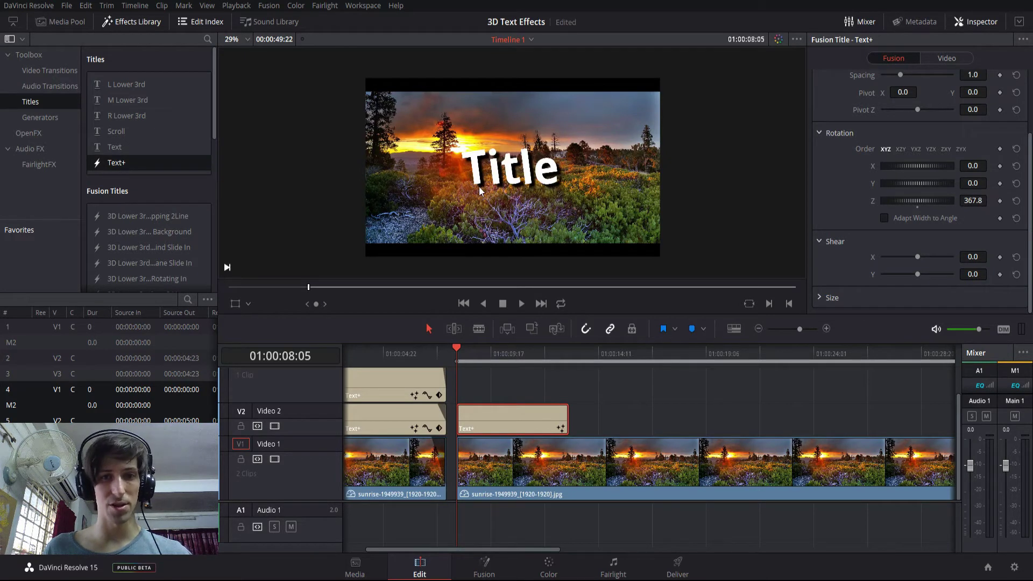
# Set Rotation Z to 0, then try horizontal shear slants before removing the slant.
pyautogui.click(972, 200)
pyautogui.write('0')
pyautogui.press('Return')
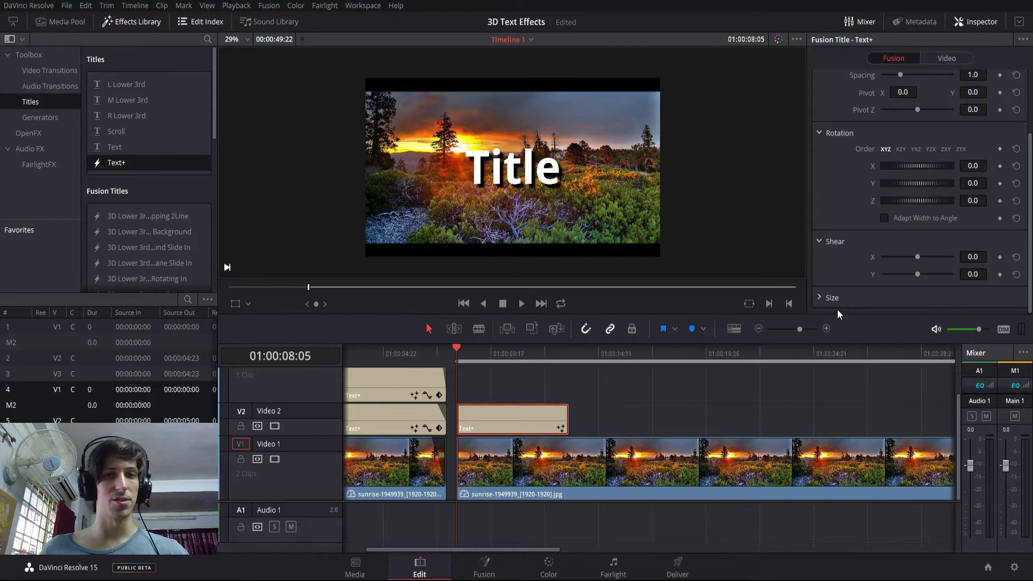
pyautogui.moveTo(917, 258); pyautogui.dragTo(902, 257)
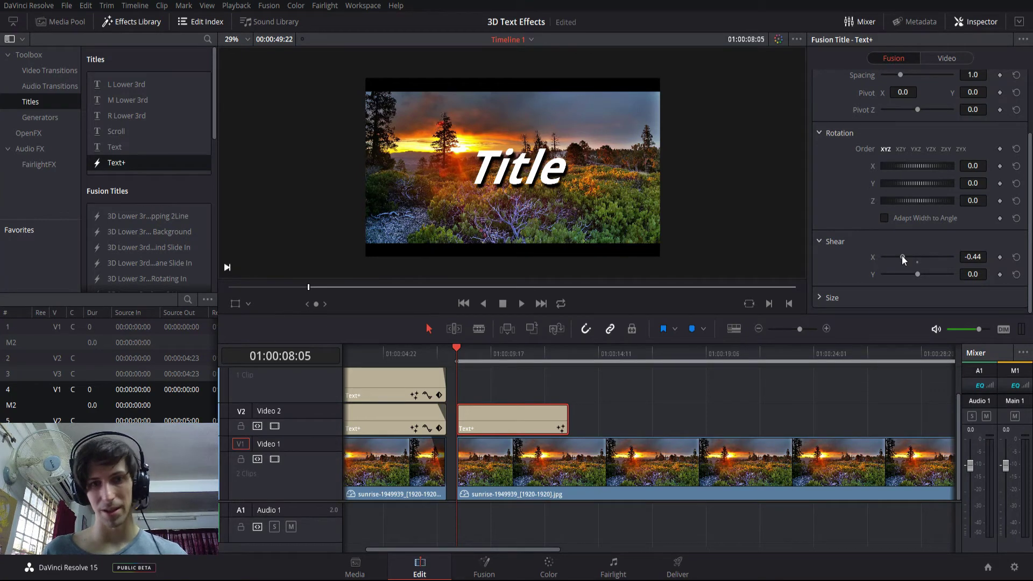
pyautogui.moveTo(903, 257); pyautogui.dragTo(903, 256)
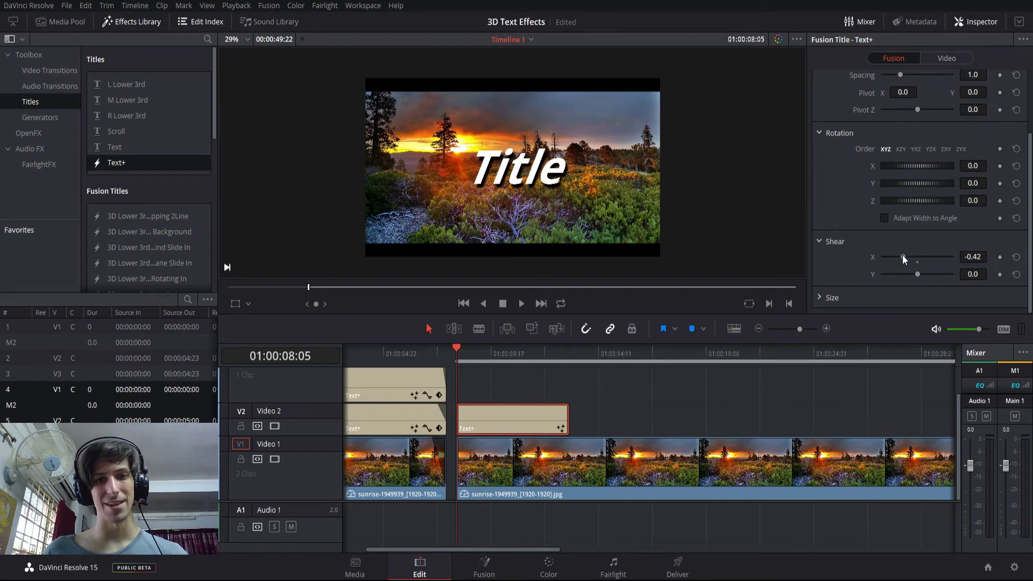
pyautogui.moveTo(903, 254); pyautogui.dragTo(875, 282)
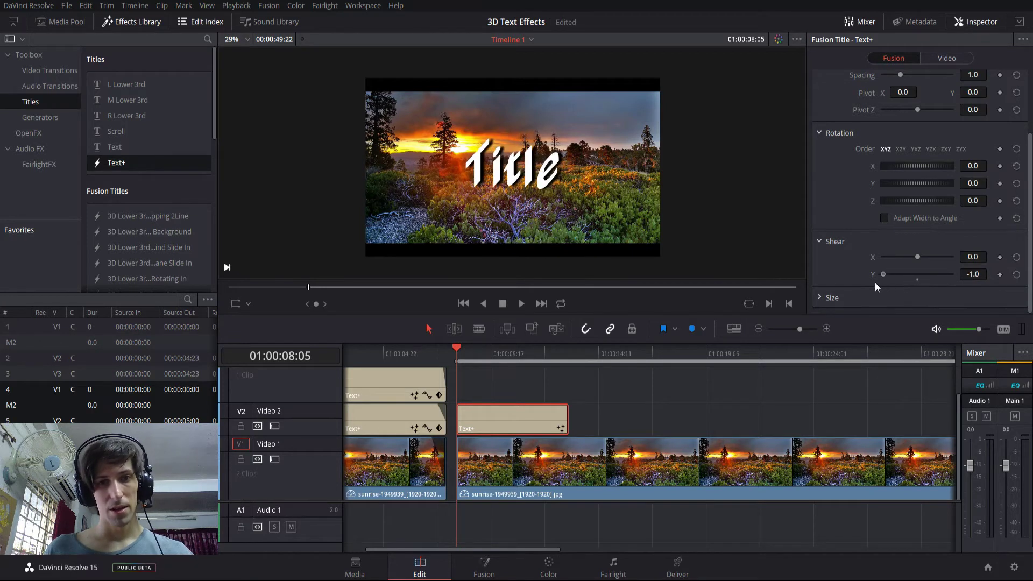
# Undo the vertical shear change so Shear Y returns to 0 and Title lies flat.
pyautogui.hotkey('ctrl', 'z')
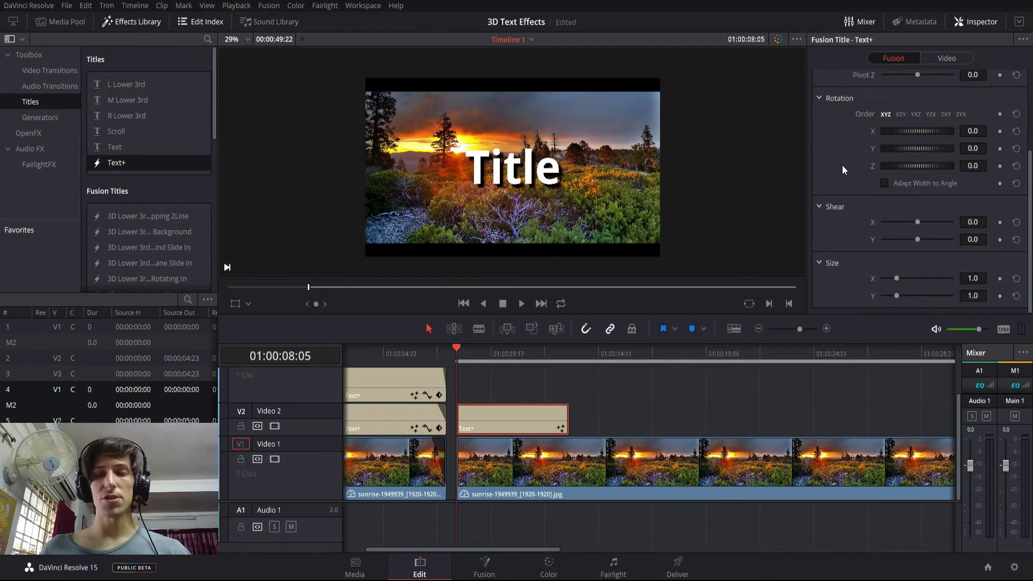
pyautogui.scroll(3, 855, 264)
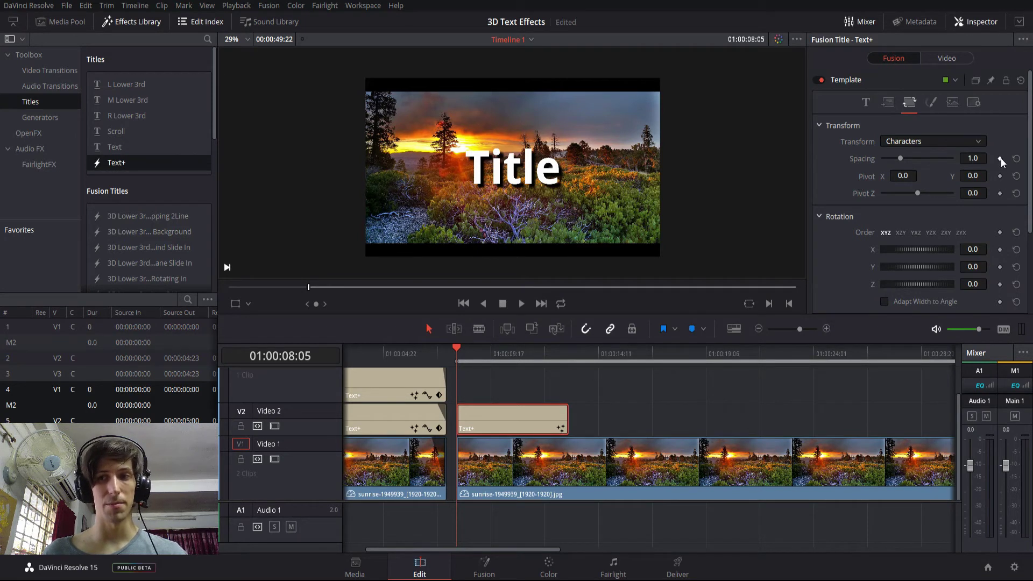
pyautogui.scroll(-3, 1000, 170)
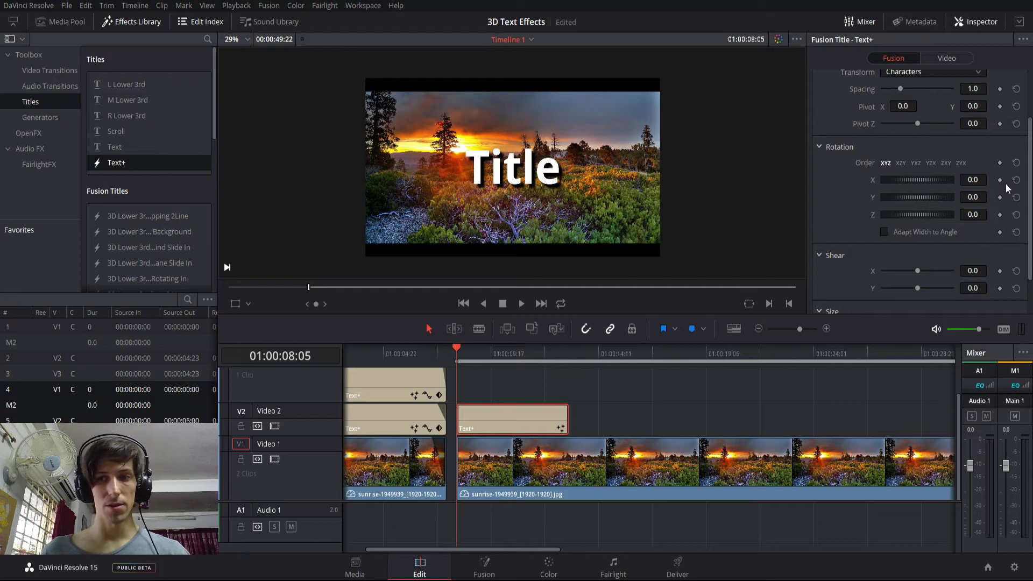
# Keyframe Shear X, then at 01:00:10:12 set the Y rotation to 1440.
pyautogui.click(999, 271)
pyautogui.scroll(-2, 998, 276)
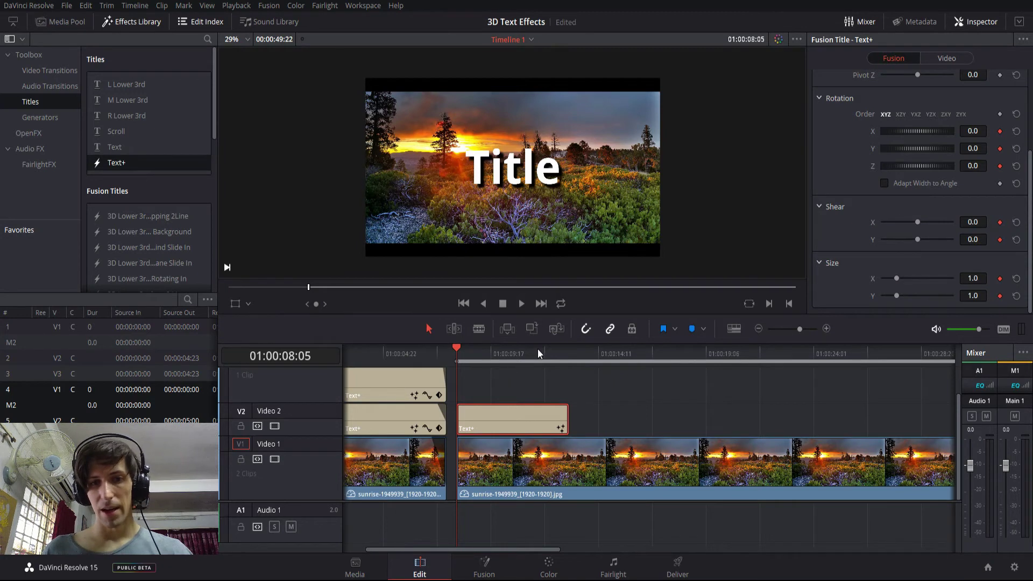
pyautogui.click(508, 352)
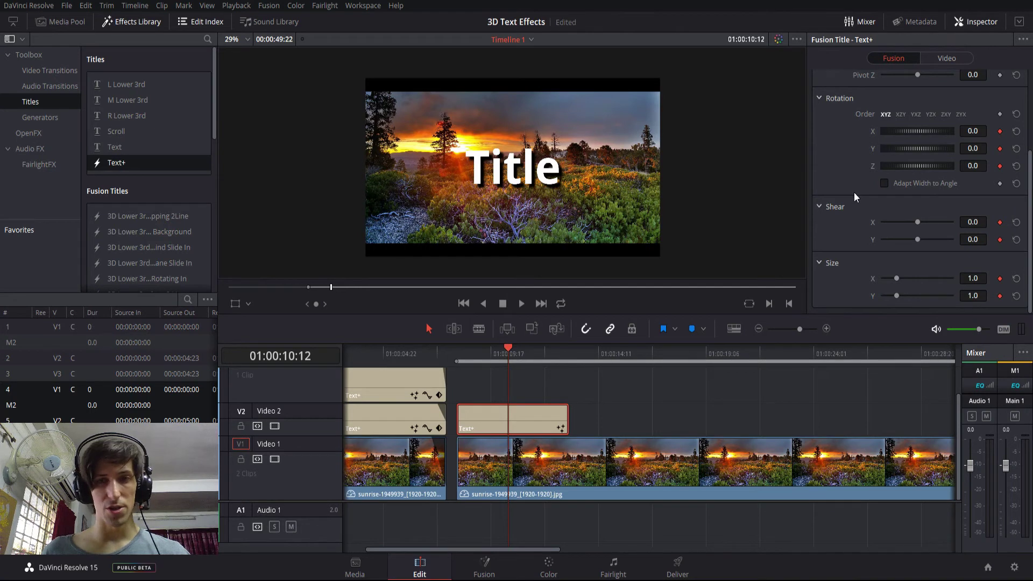
pyautogui.moveTo(905, 150); pyautogui.dragTo(1012, 159)
pyautogui.click(972, 148)
pyautogui.write('1440')
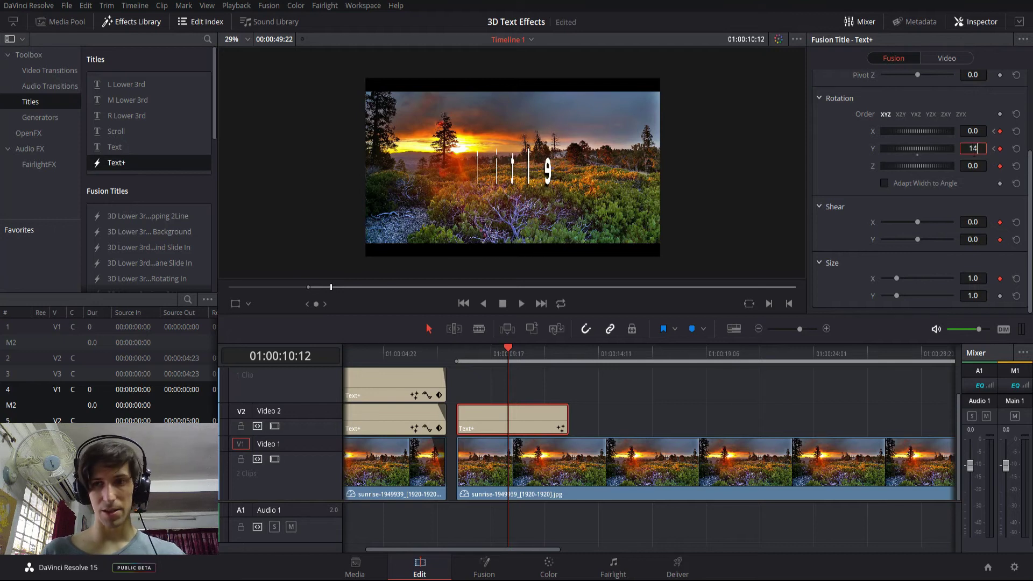
pyautogui.press('Tab')
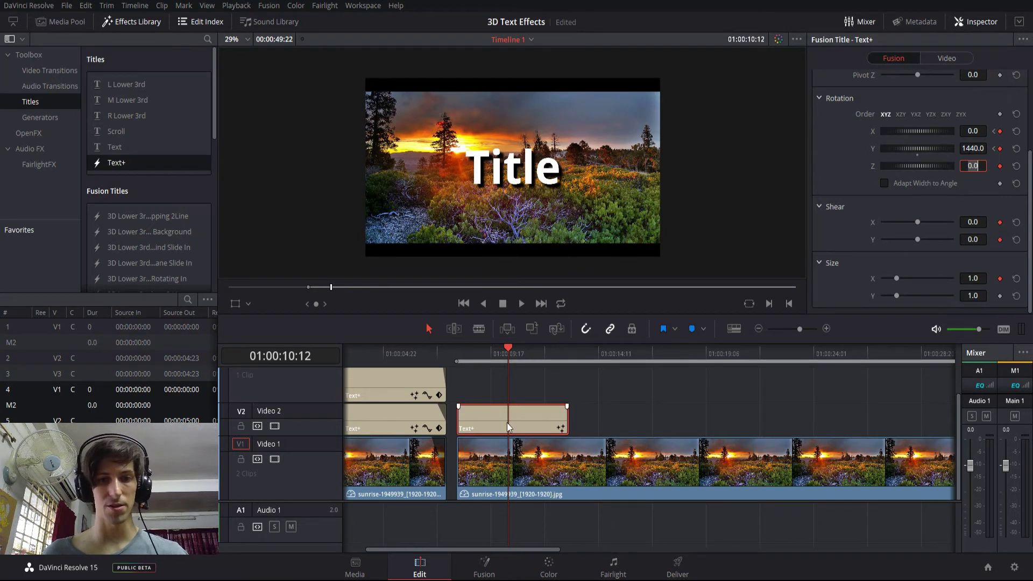
# At the next keyframe, set Title's Size X and Size Y both to 1.5.
pyautogui.press(']')
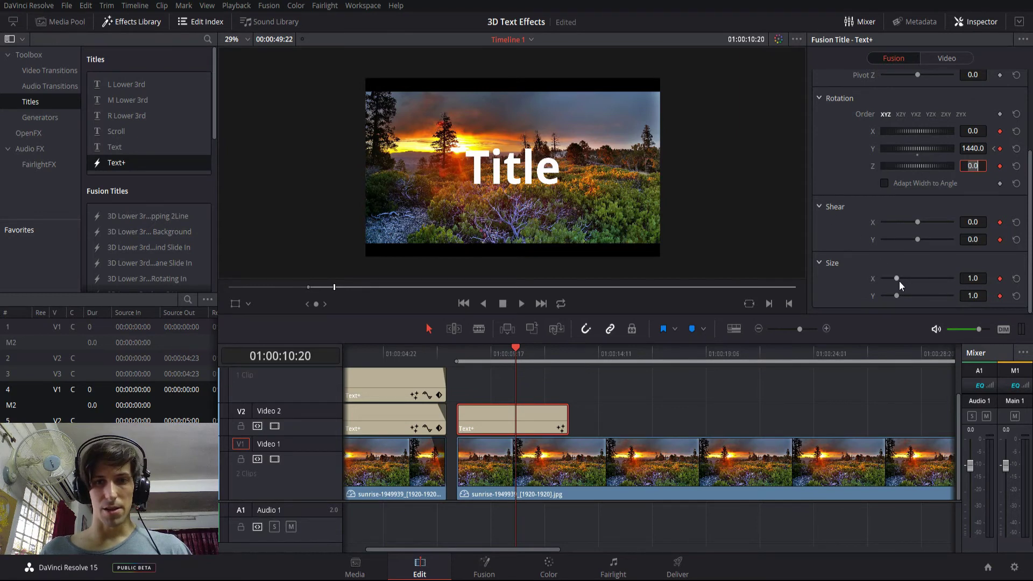
pyautogui.moveTo(899, 281); pyautogui.dragTo(903, 296)
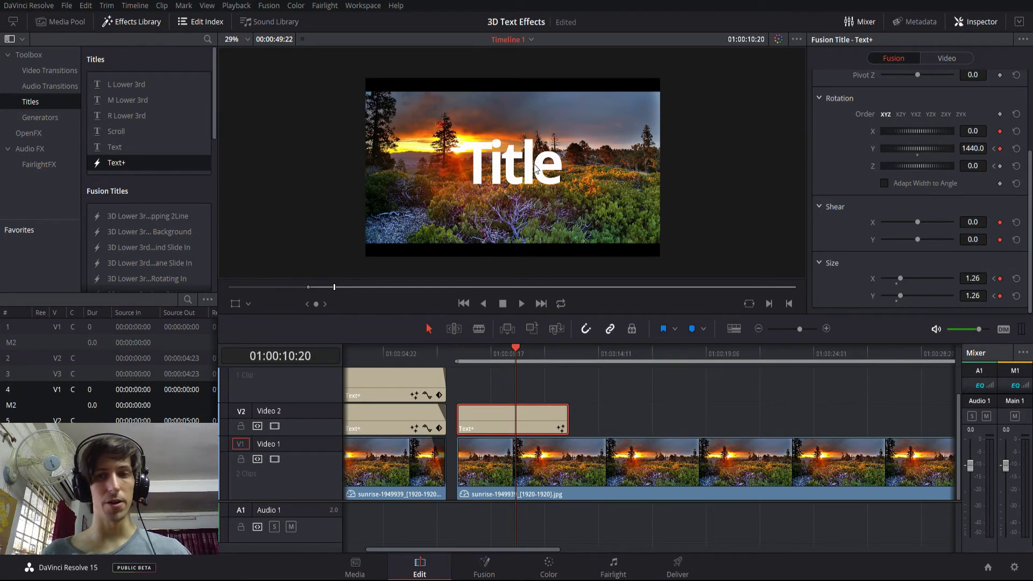
pyautogui.moveTo(900, 278); pyautogui.dragTo(907, 279)
pyautogui.click(973, 279)
pyautogui.write('1.5')
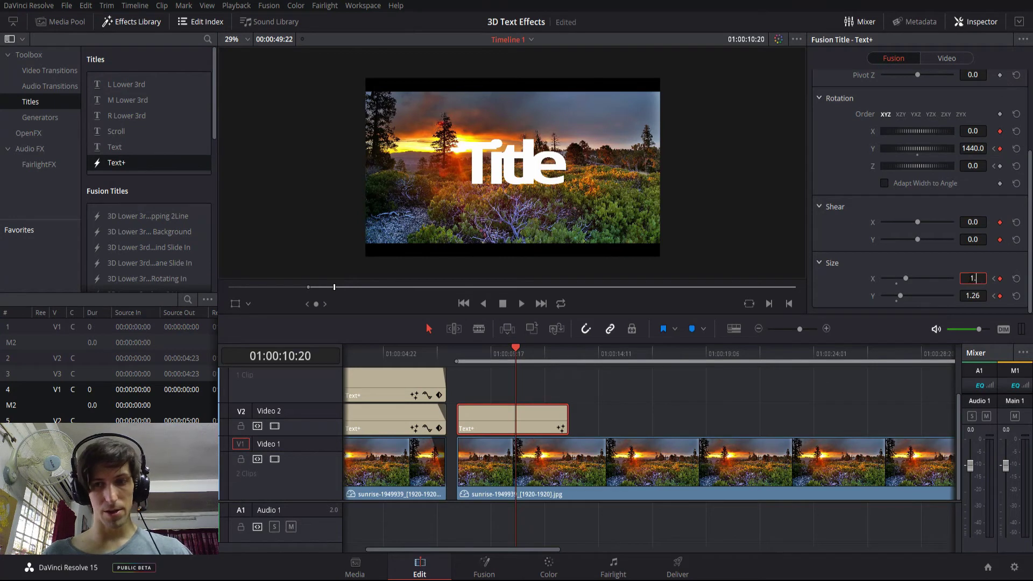
pyautogui.press('Tab')
pyautogui.write('1.5')
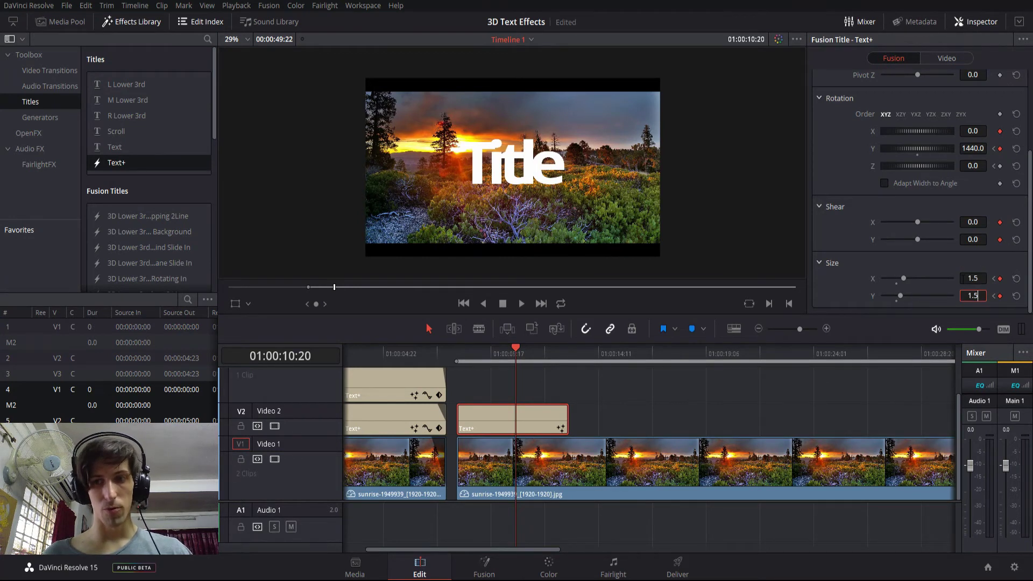
pyautogui.press('Tab')
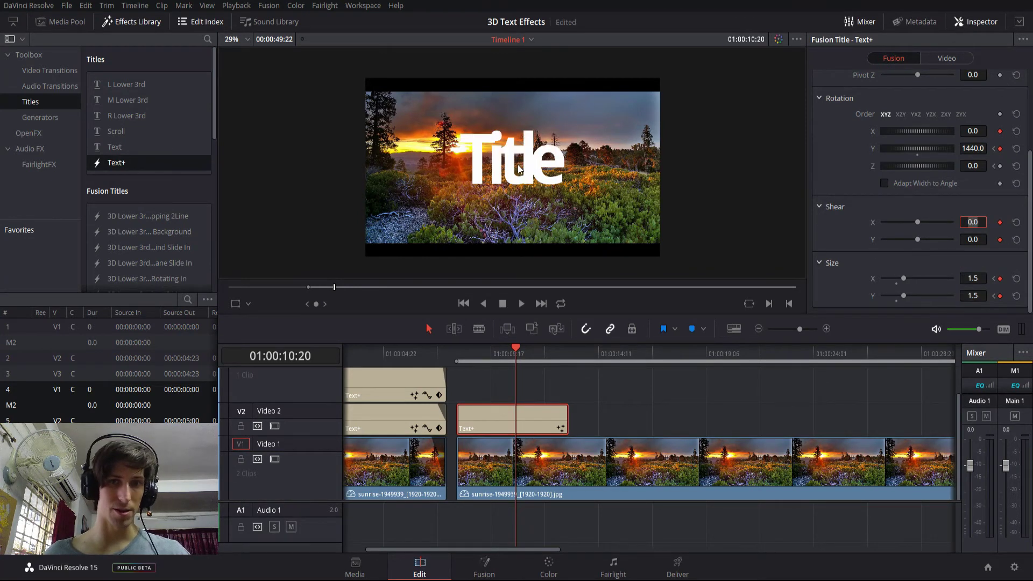
# Set character spacing to 1.1 and add a spacing keyframe at this frame.
pyautogui.scroll(3, 846, 181)
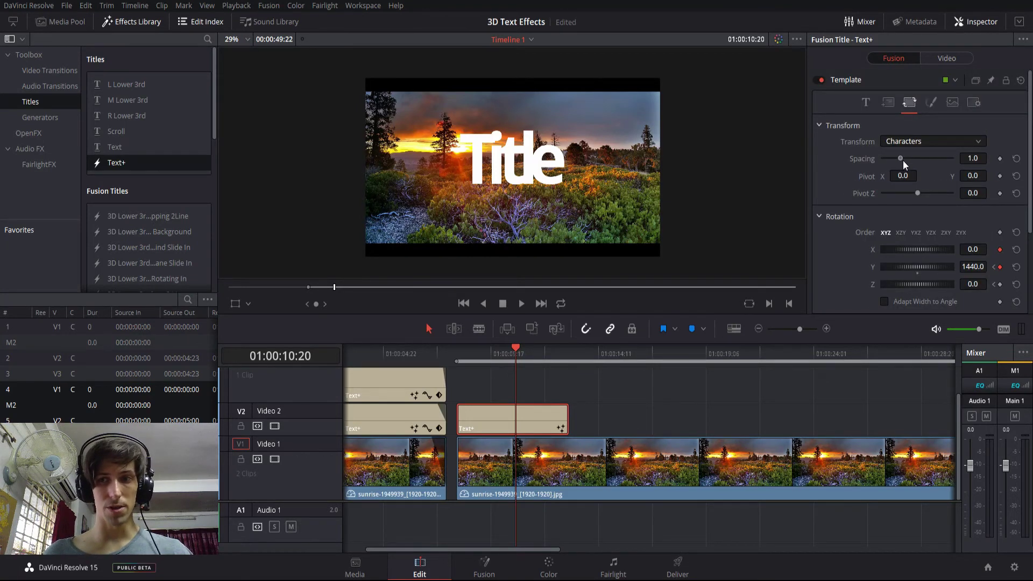
pyautogui.moveTo(903, 160); pyautogui.dragTo(905, 160)
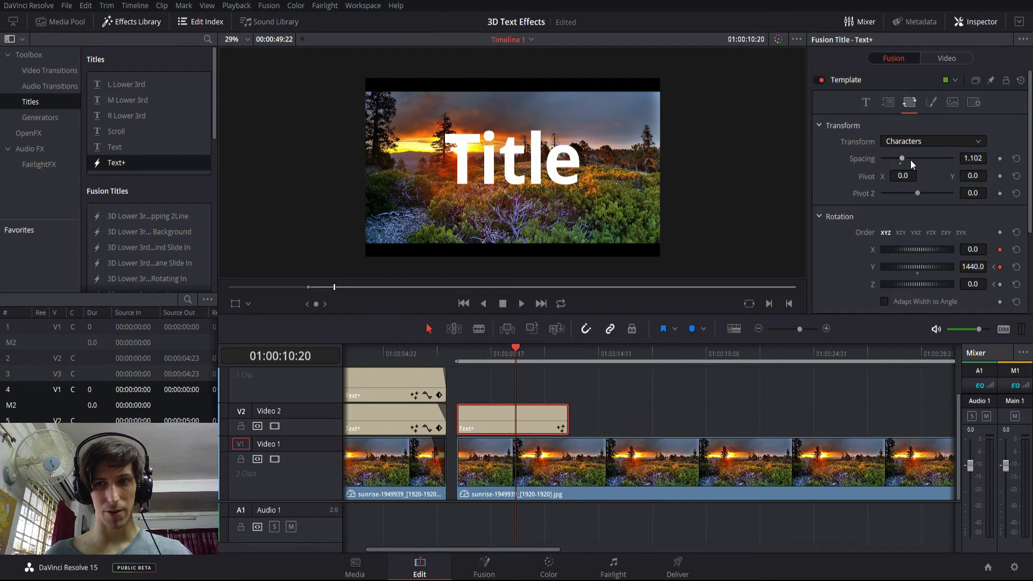
pyautogui.click(976, 158)
pyautogui.write('1')
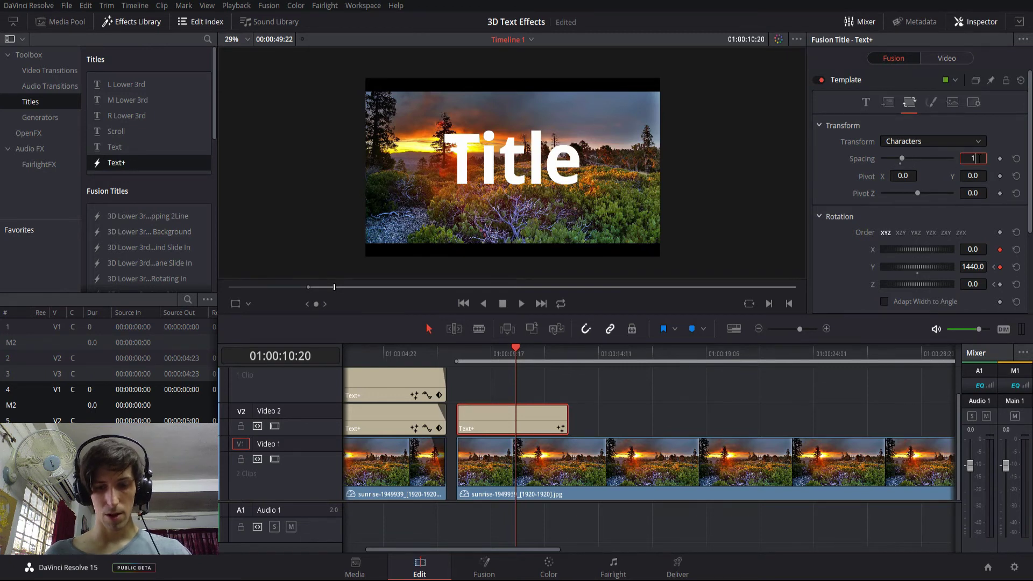
pyautogui.write('.1')
pyautogui.click(904, 176)
pyautogui.click(1000, 158)
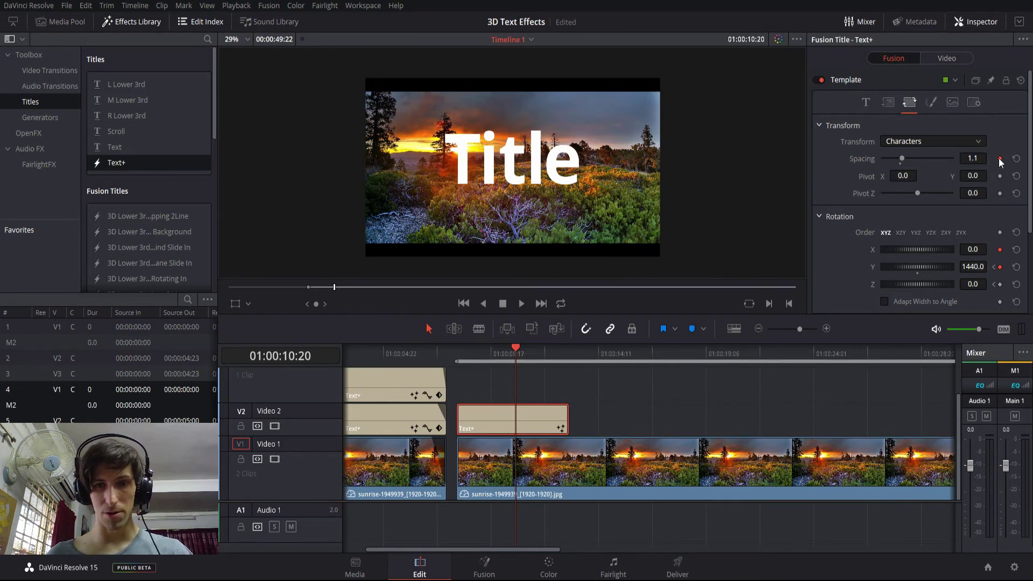
# At the start of the title clip, set character spacing to 1.0.
pyautogui.scroll(-3, 834, 237)
pyautogui.press('Up')
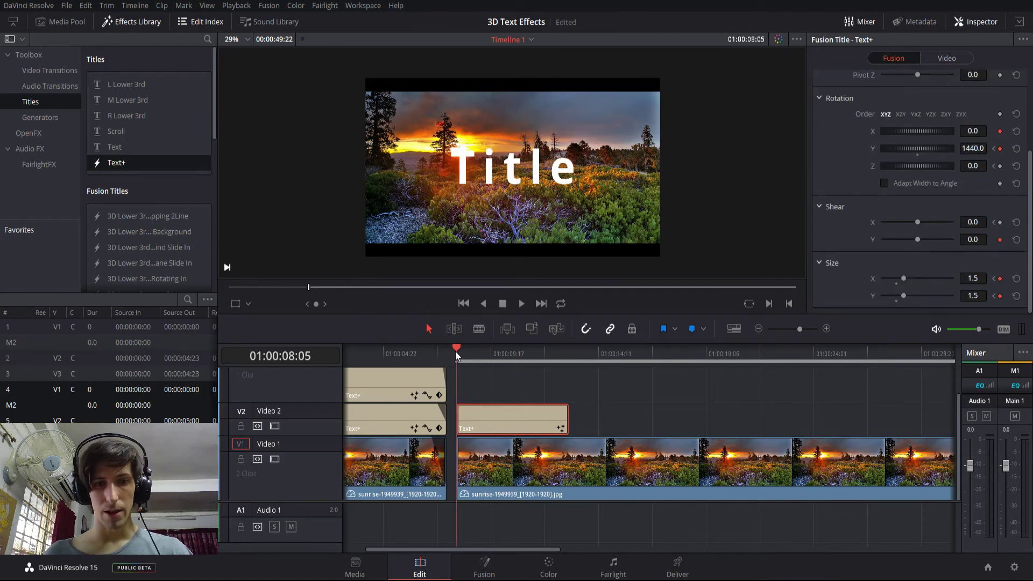
pyautogui.scroll(3, 853, 202)
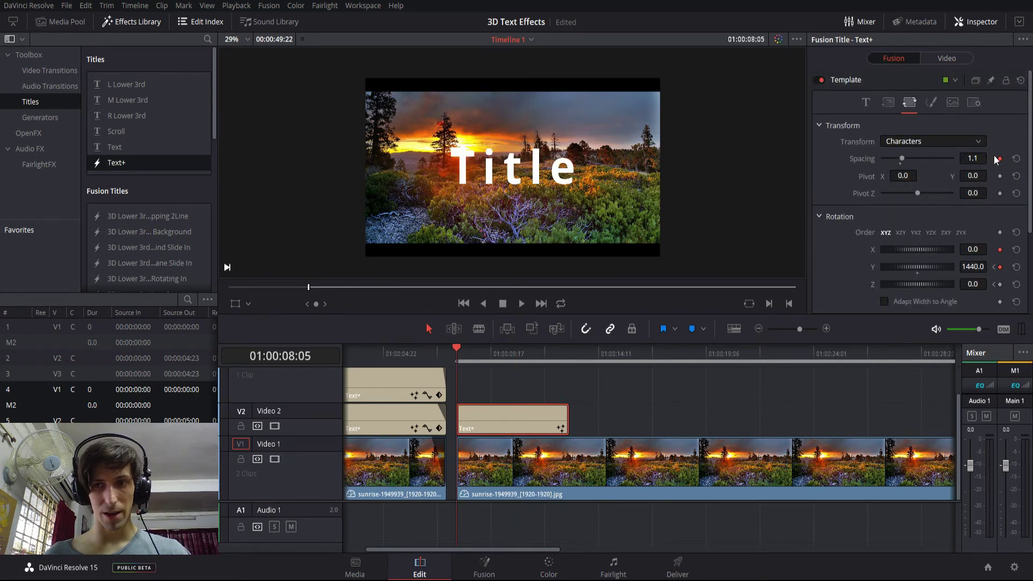
pyautogui.click(978, 158)
pyautogui.write('1.0')
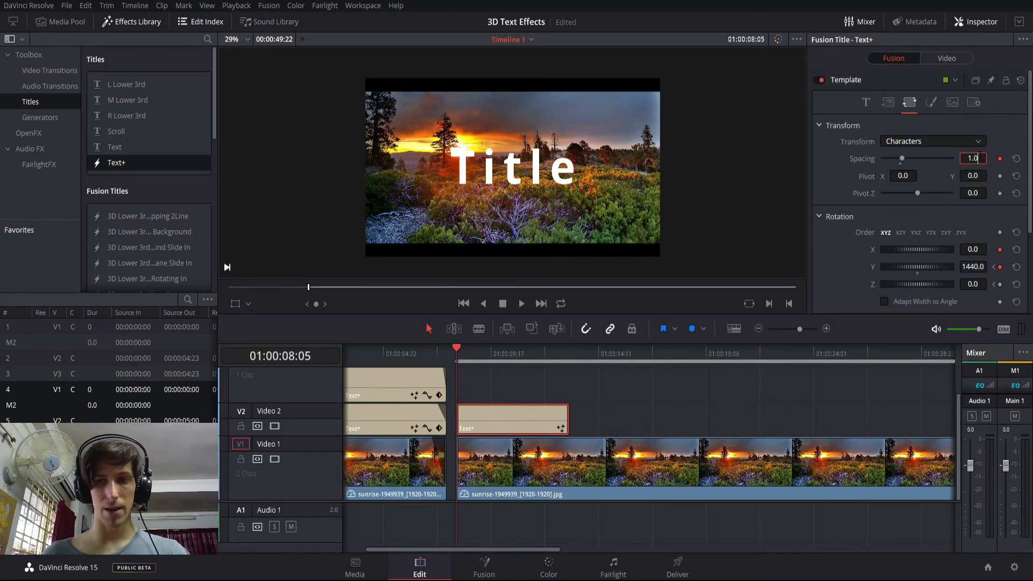
pyautogui.press('Tab')
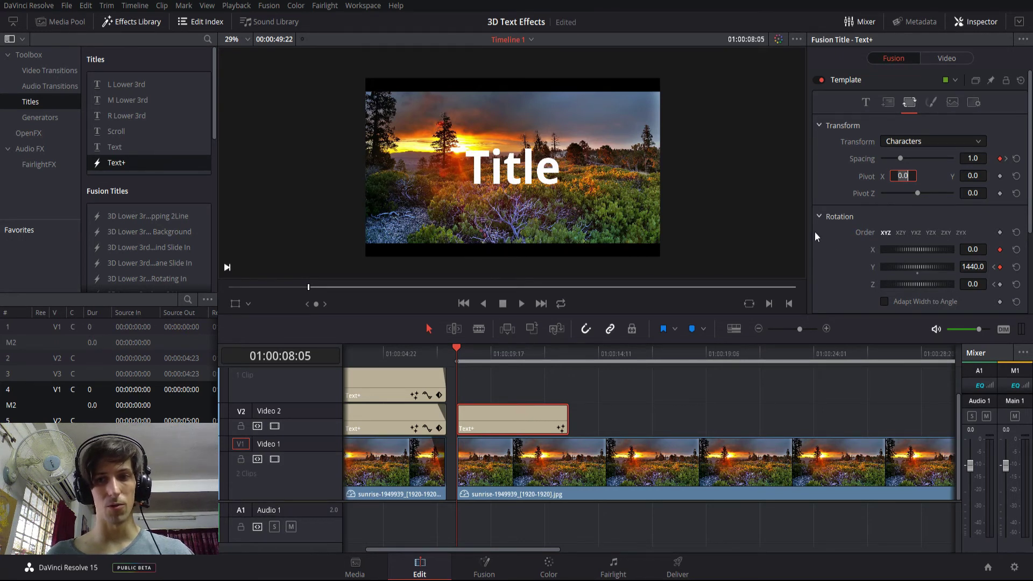
pyautogui.scroll(-2, 843, 254)
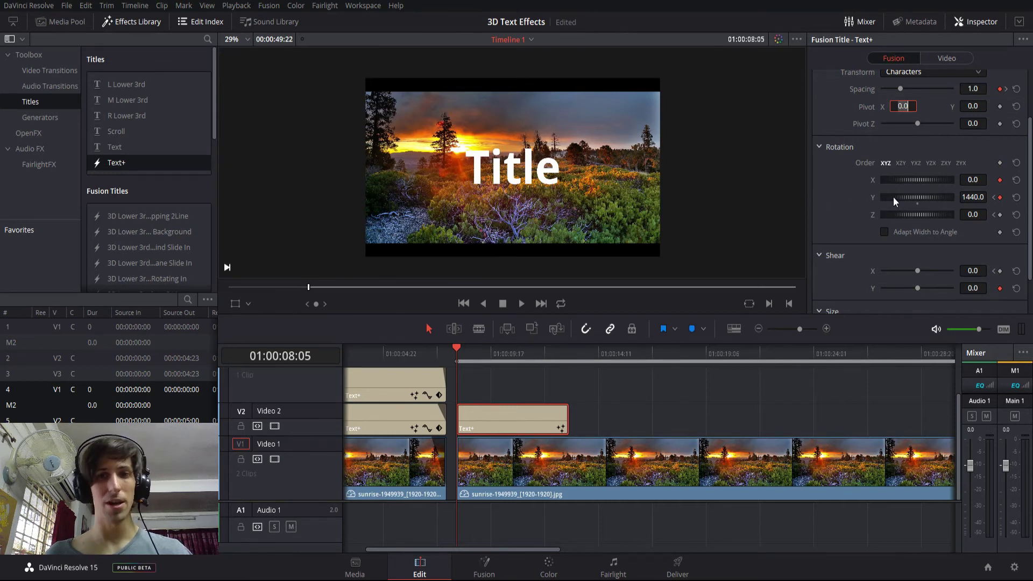
pyautogui.click(520, 305)
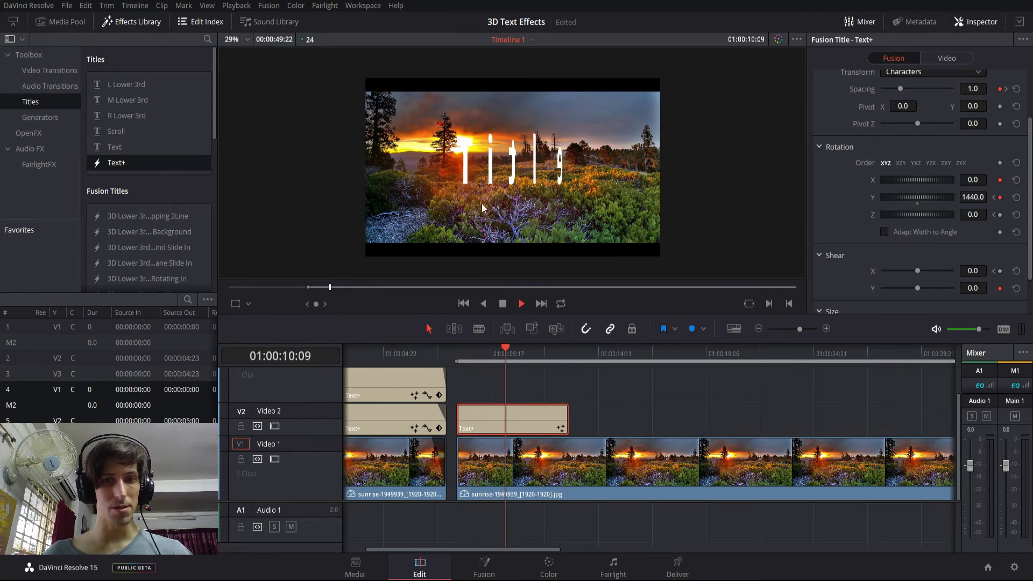
pyautogui.click(504, 304)
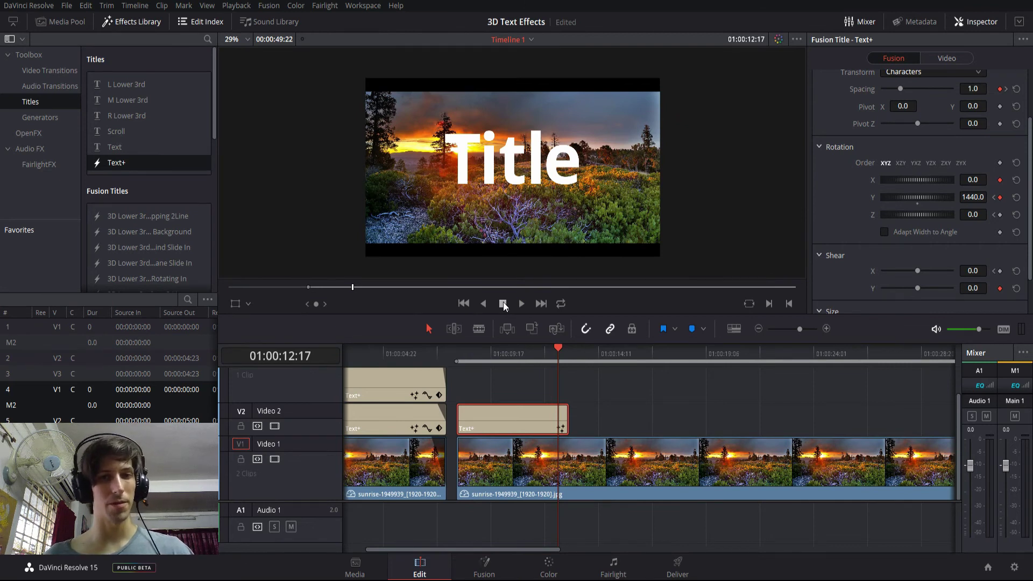
pyautogui.press('Up')
pyautogui.click(519, 304)
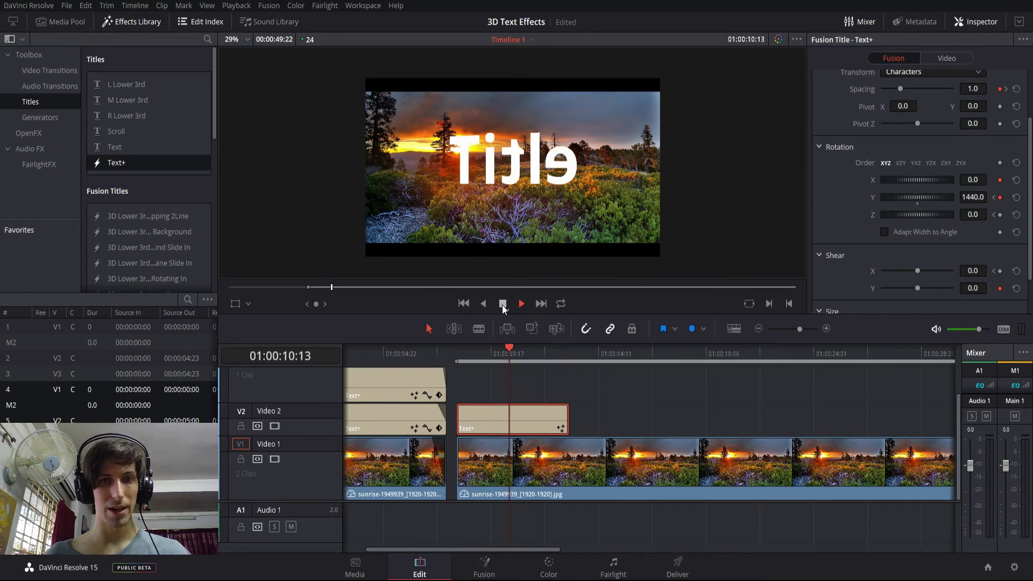
pyautogui.click(502, 305)
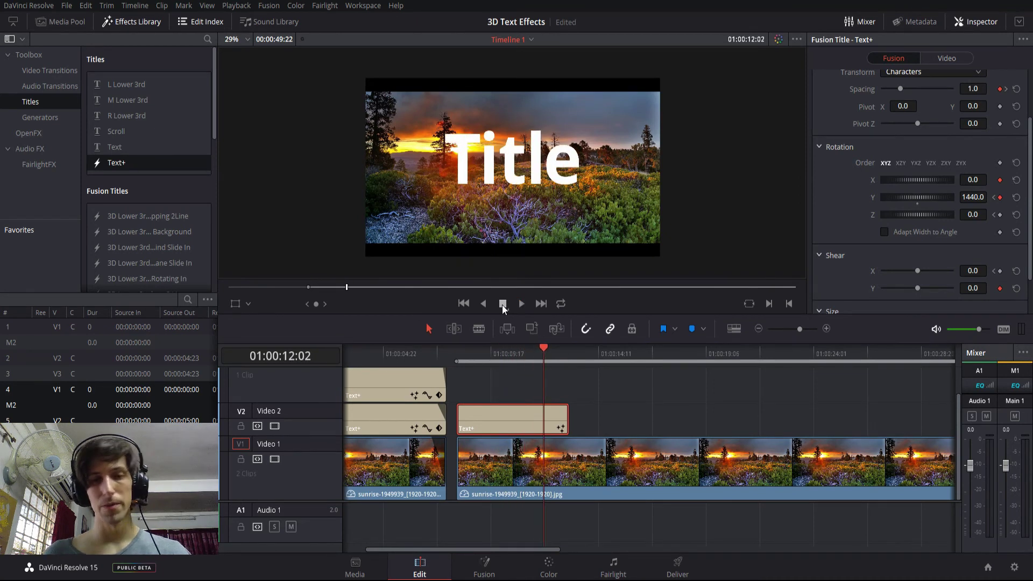
# Review the Text settings: Open Sans Bold font, size 0.25, tracking 1.1.
pyautogui.scroll(3, 827, 146)
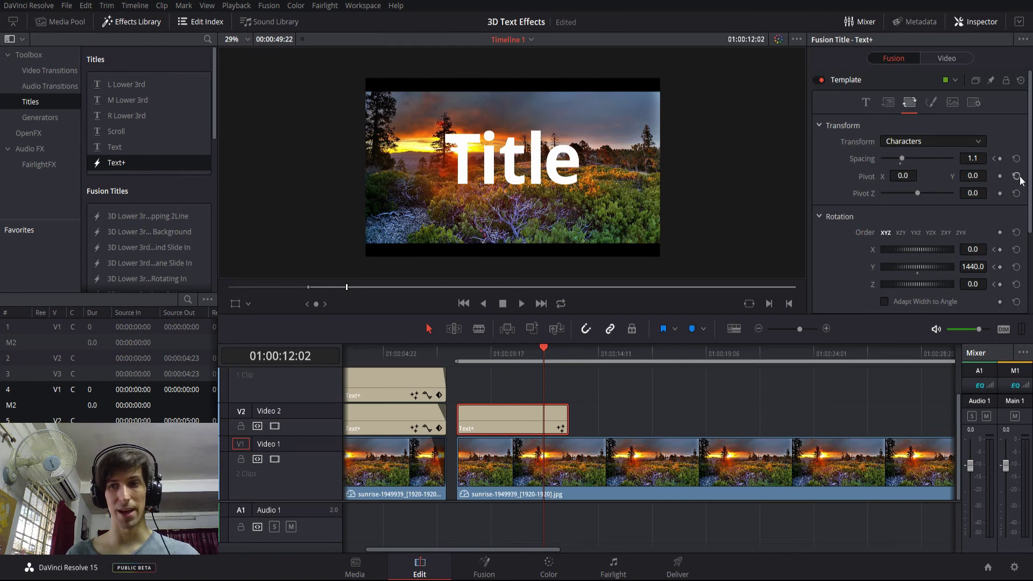
pyautogui.click(866, 103)
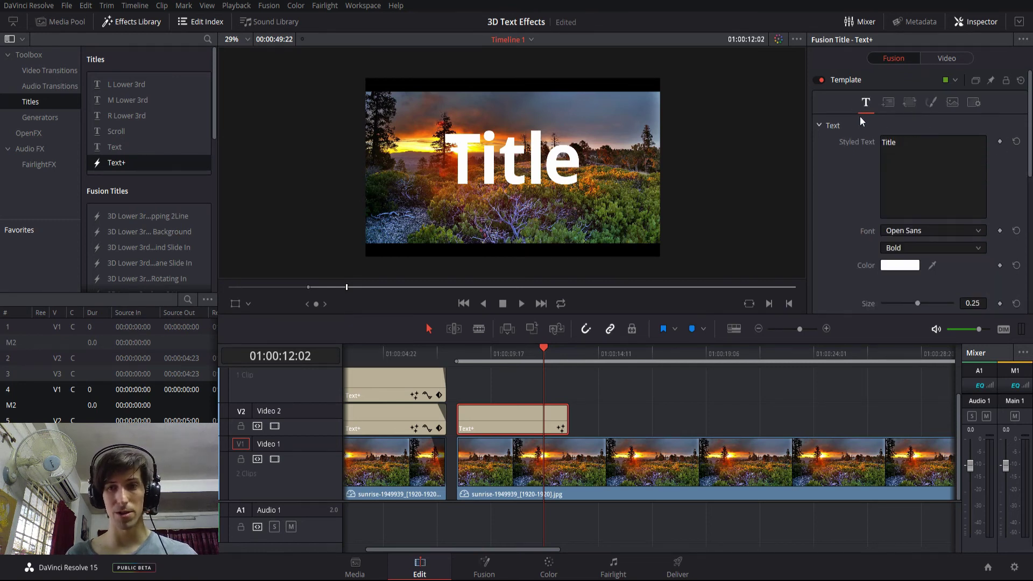
pyautogui.scroll(-2, 851, 174)
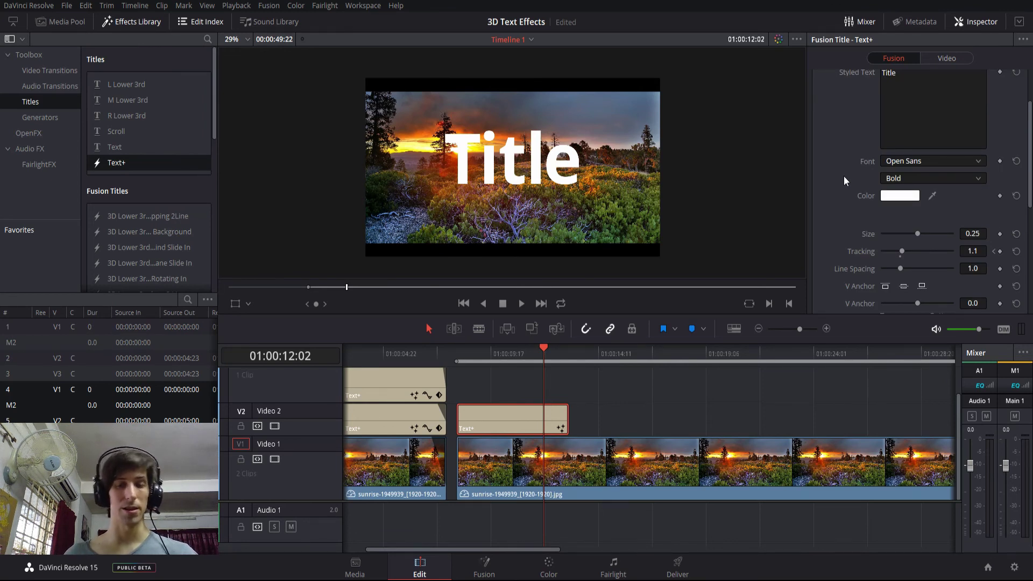
pyautogui.scroll(2, 844, 176)
pyautogui.scroll(-1, 183, 210)
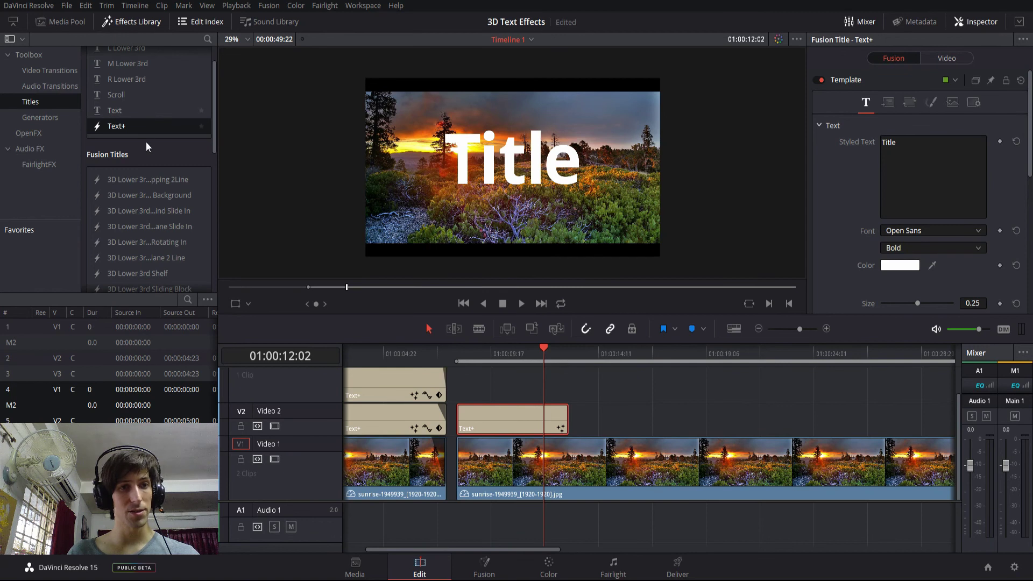
# Add the 3D Lower 3rd Planes Rotating In title to Video 2 after the Text+ clip.
pyautogui.scroll(-1, 136, 154)
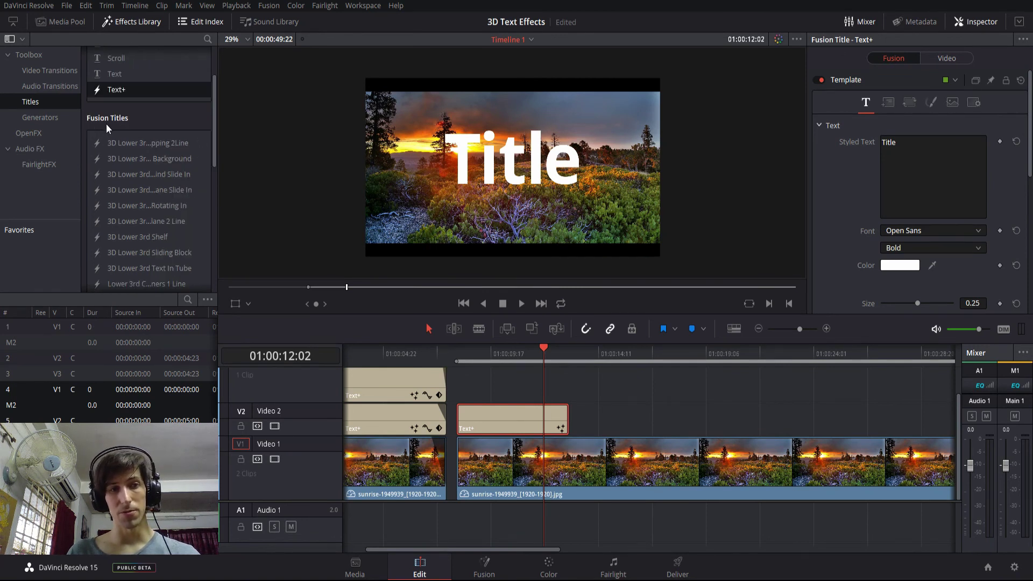
pyautogui.scroll(-2, 144, 236)
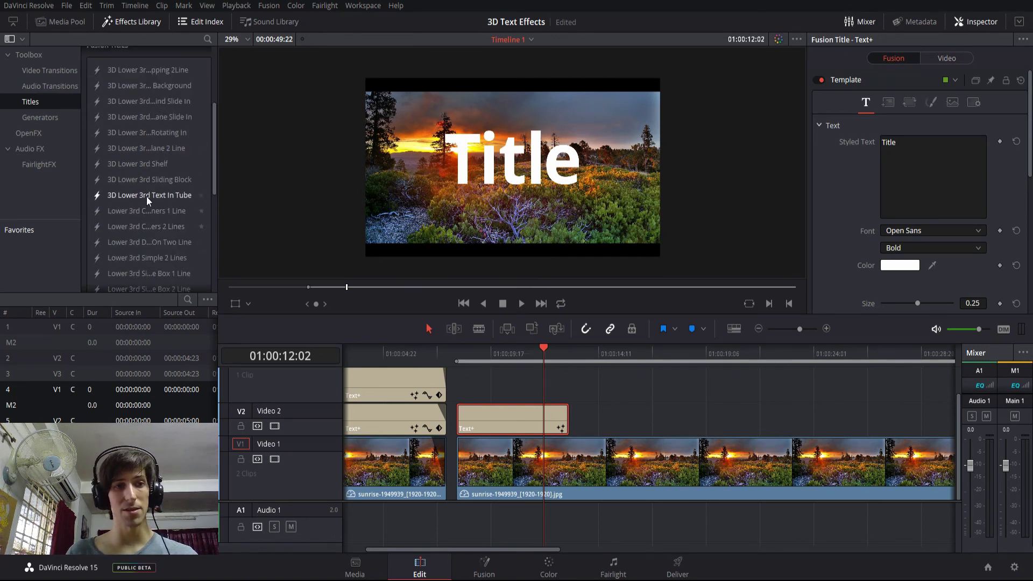
pyautogui.scroll(1, 158, 215)
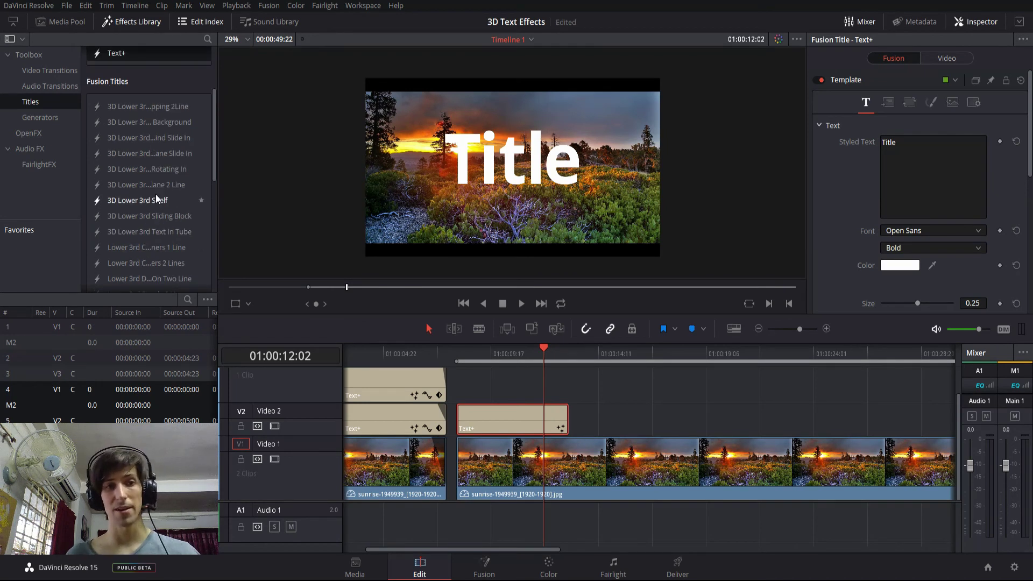
pyautogui.click(591, 356)
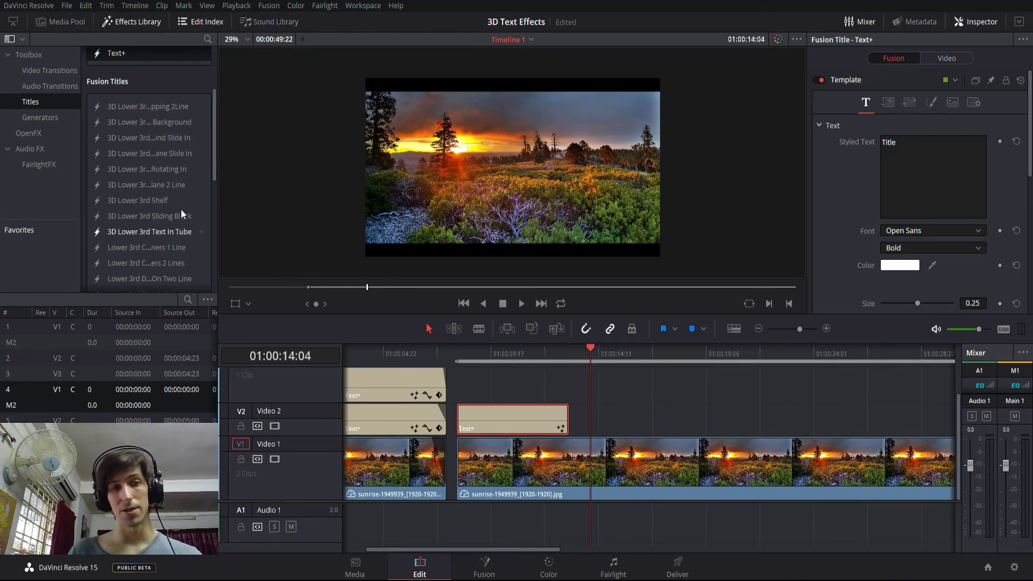
pyautogui.moveTo(163, 172); pyautogui.dragTo(600, 421)
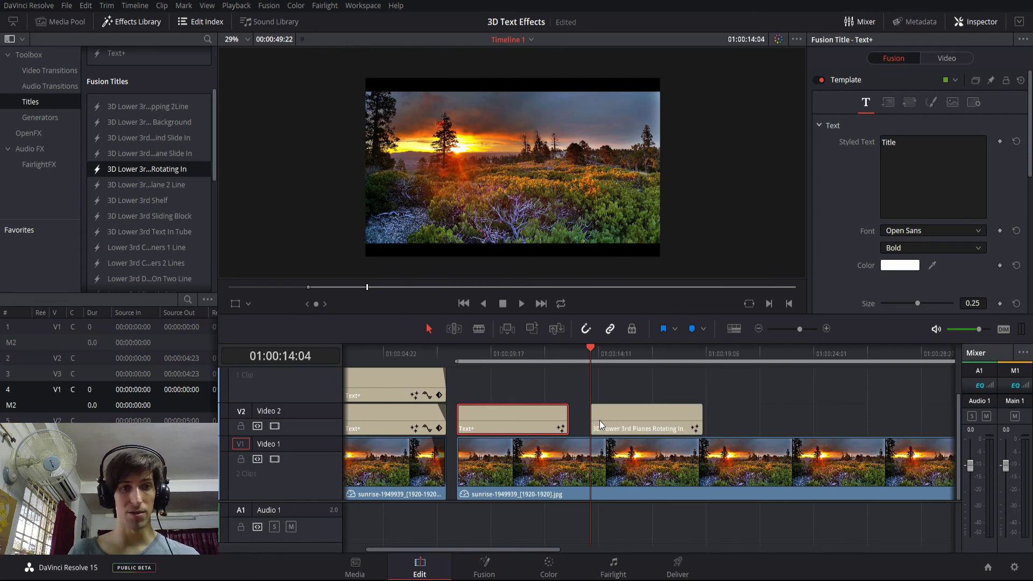
# Play the Planes Rotating In animation from its start and stop on its text.
pyautogui.click(606, 355)
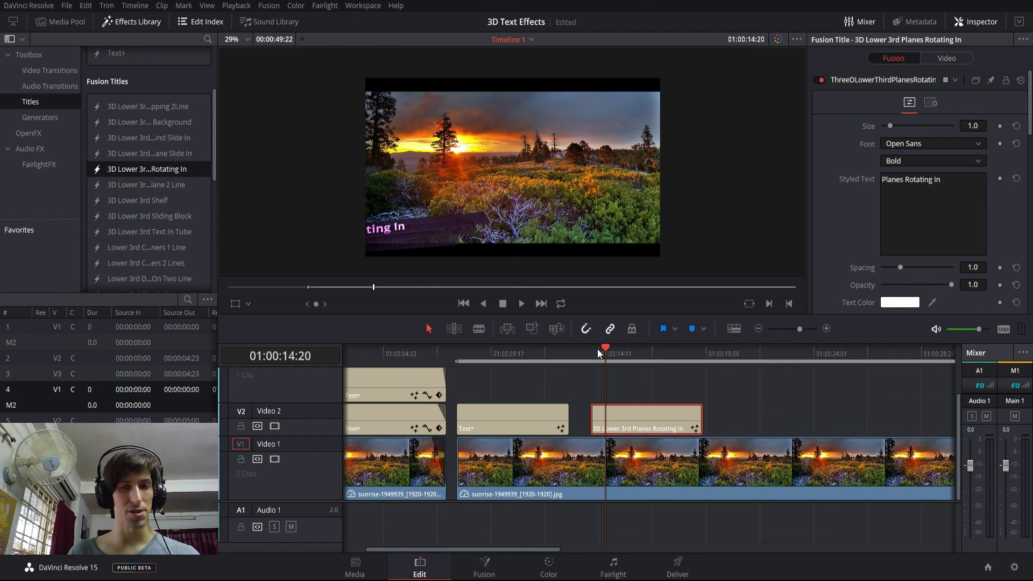
pyautogui.click(594, 353)
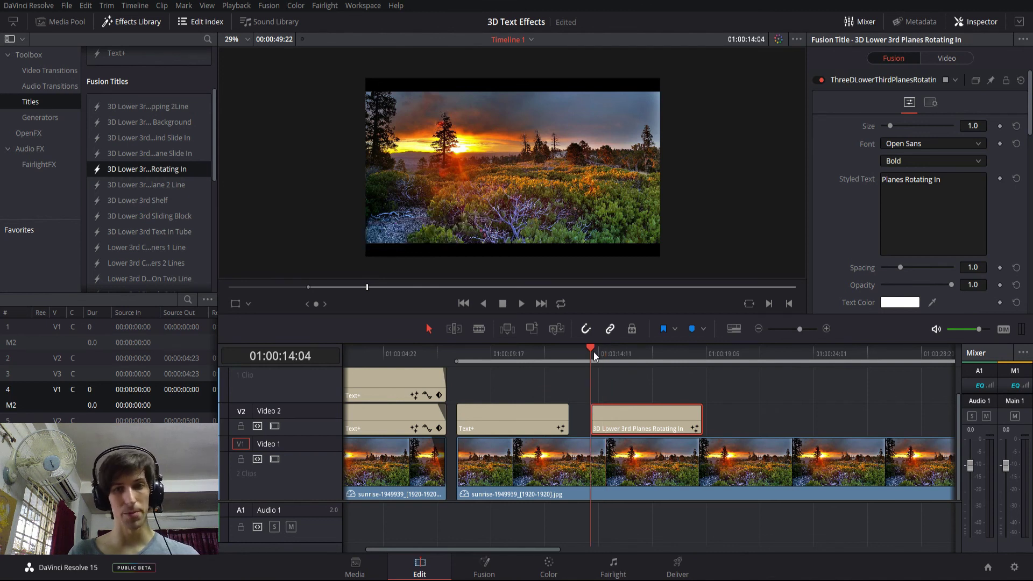
pyautogui.press('space')
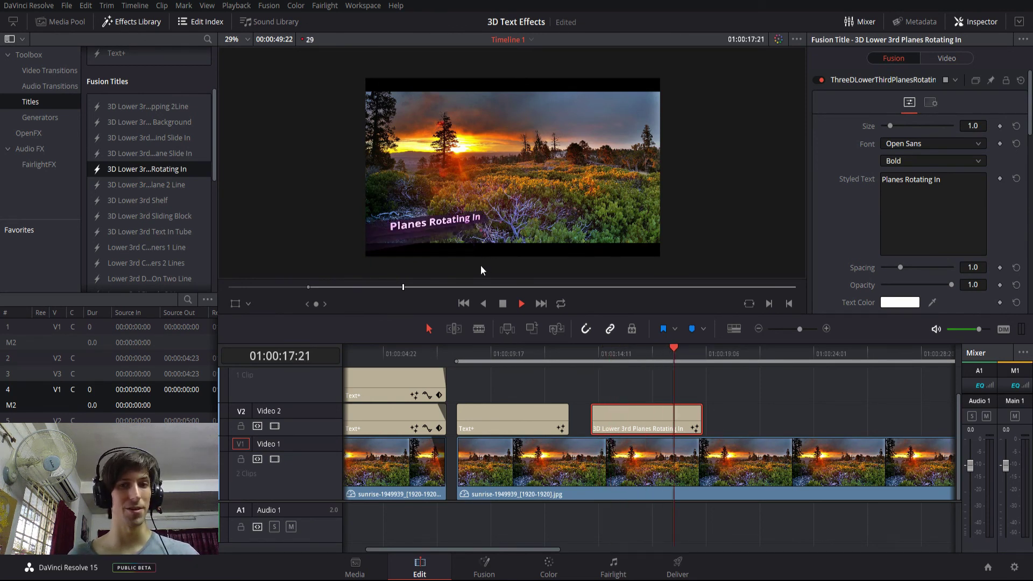
pyautogui.press('space')
pyautogui.moveTo(646, 359); pyautogui.dragTo(667, 349)
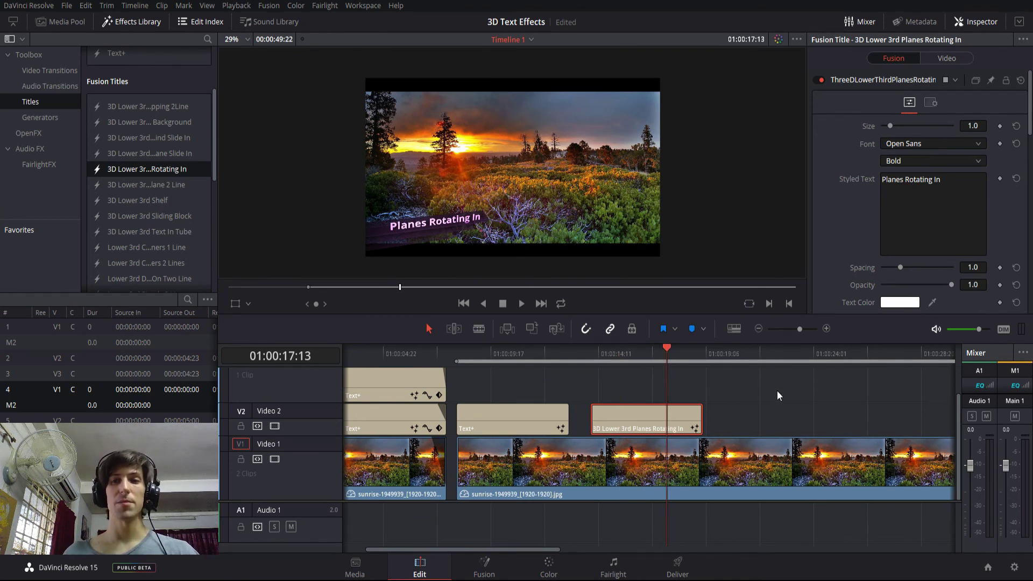